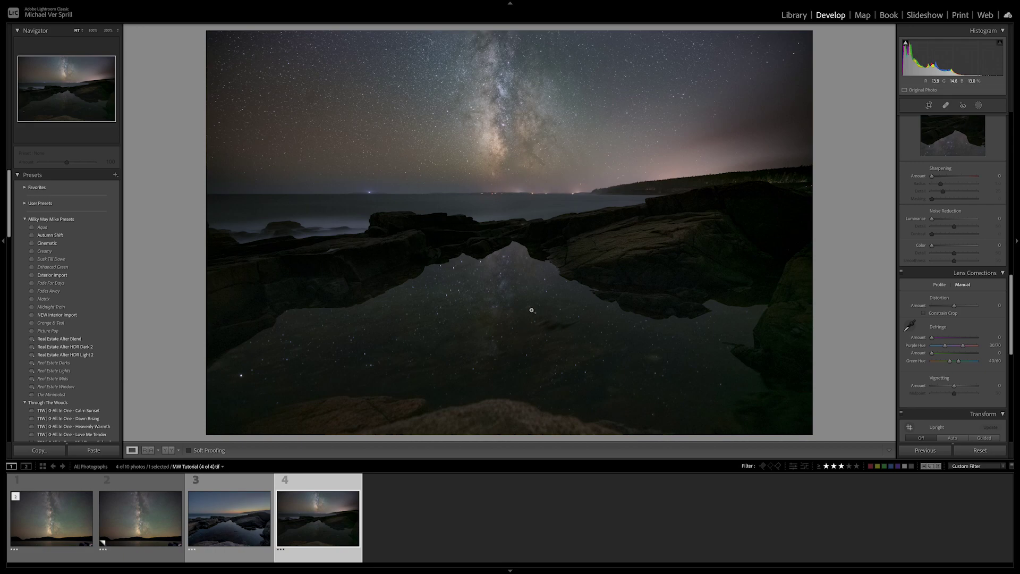
Step: Review the twilight seascape, the tracked Milky Way copy and the night seascape one after another in the Develop module
left_click(243, 527)
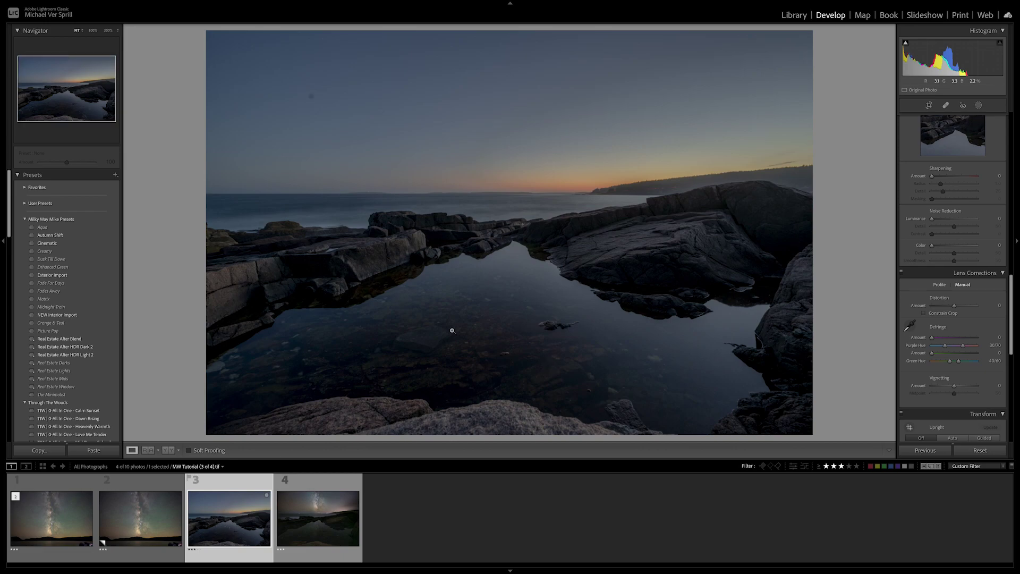
left_click(138, 513)
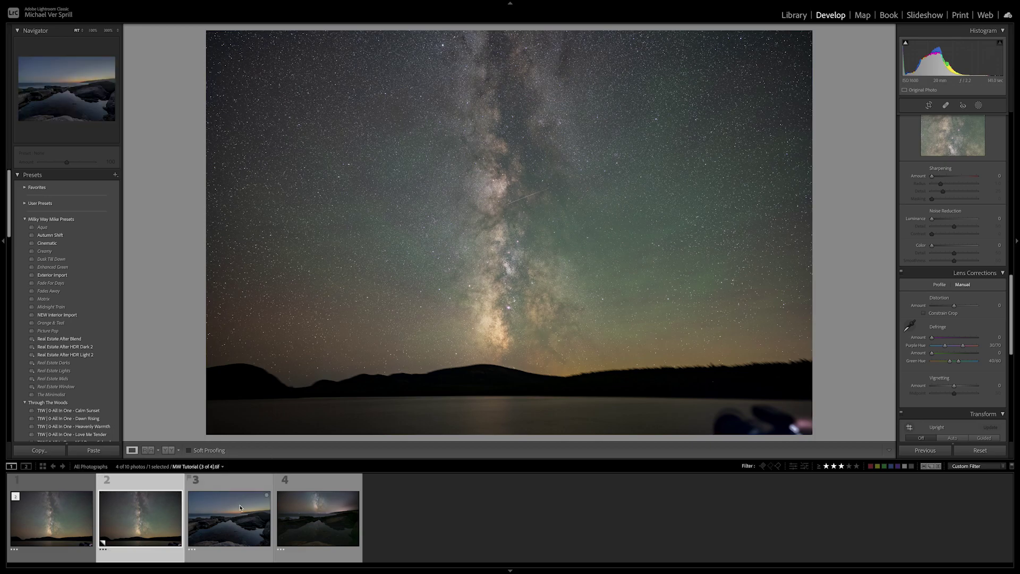
left_click(240, 507)
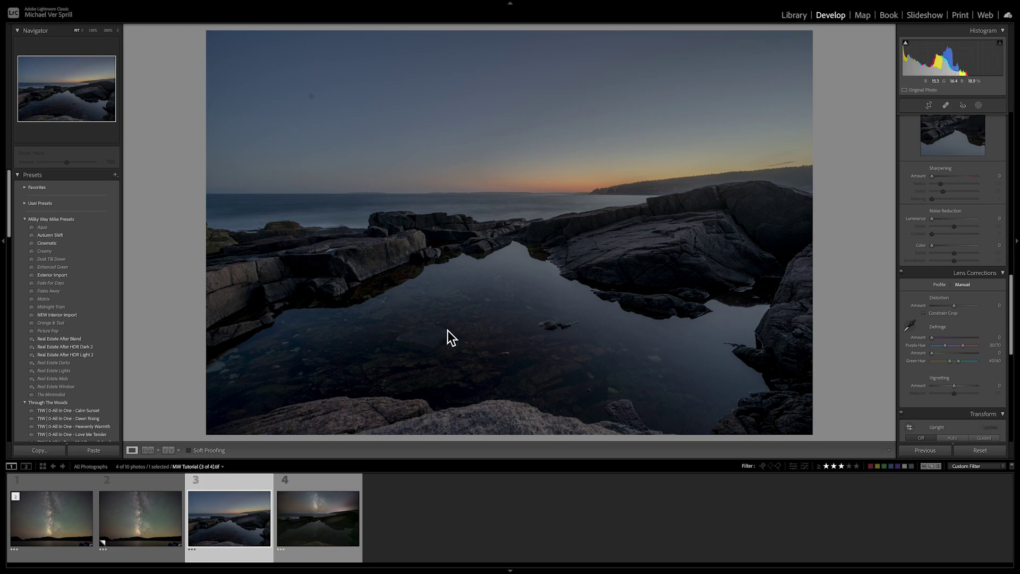
left_click(318, 513)
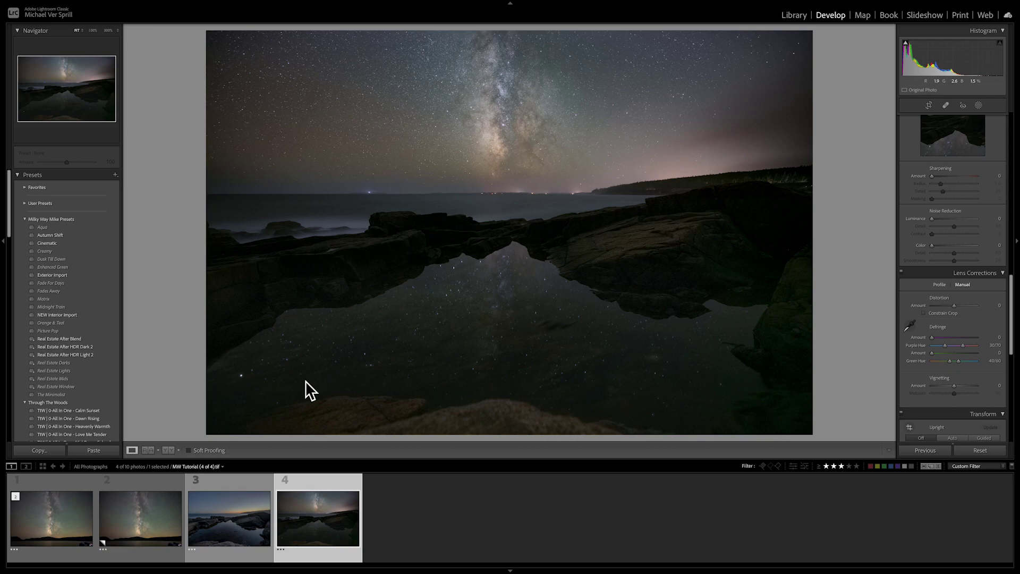
Step: On the twilight seascape photo, set Highlights to −70 and warm the white balance with Temp at +12
left_click(252, 538)
scroll(934, 228, "up", 15)
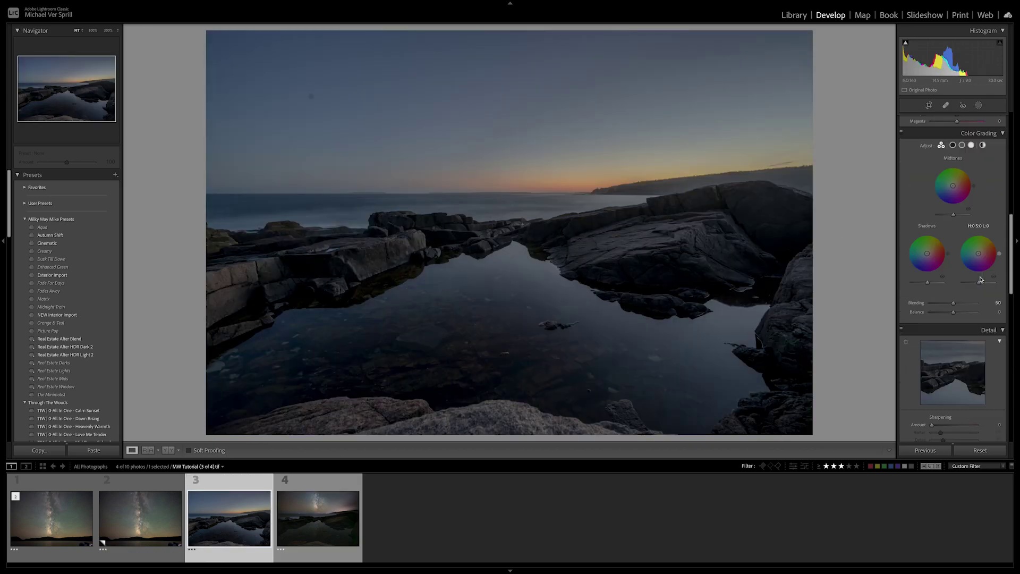
left_click_drag(952, 218, 936, 218)
left_click_drag(954, 169, 957, 170)
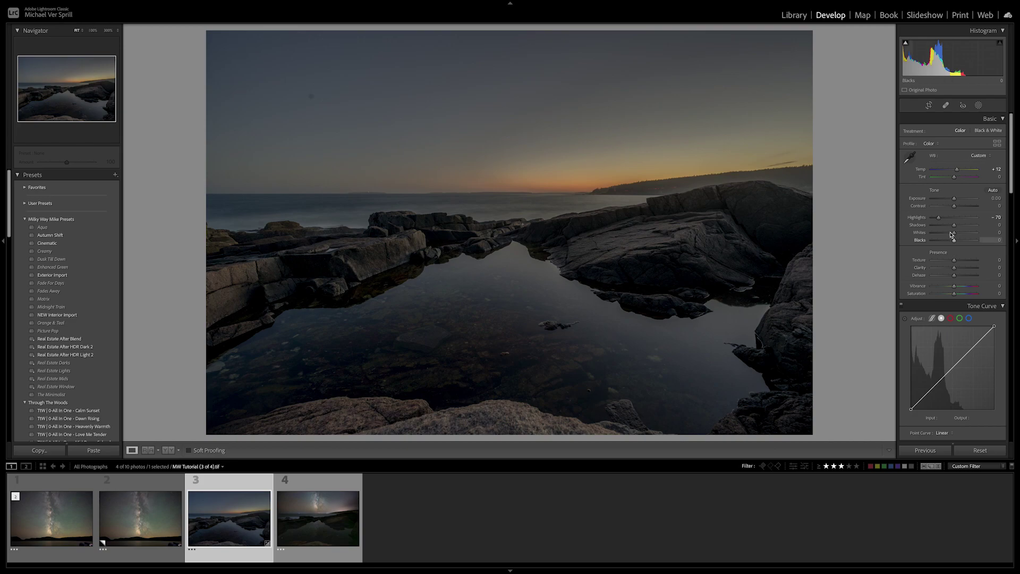
Step: Darken and mute the twilight seascape with Shadows −18, Whites −64, Blacks −21, Vibrance −10 and Saturation −10
mouse_move(954, 225)
left_mouse_down()
mouse_move(928, 238)
mouse_move(950, 243)
left_mouse_up()
scroll(952, 260, "down", 1)
left_click_drag(954, 270, 953, 276)
Step: Lower the HSL saturation of the seascape's yellow and blue tones, and reduce its Whites further
scroll(962, 297, "down", 5)
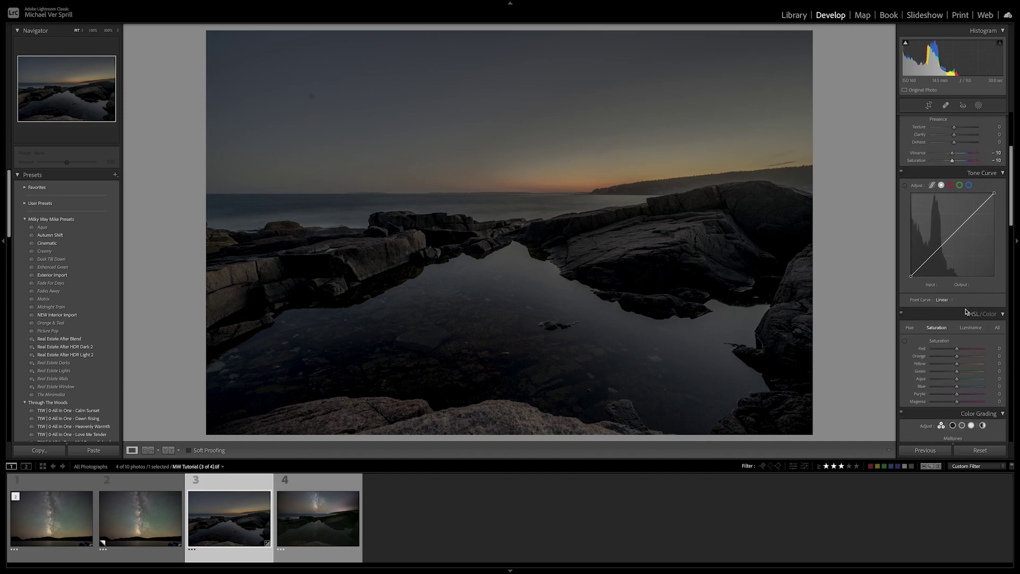
scroll(966, 311, "down", 2)
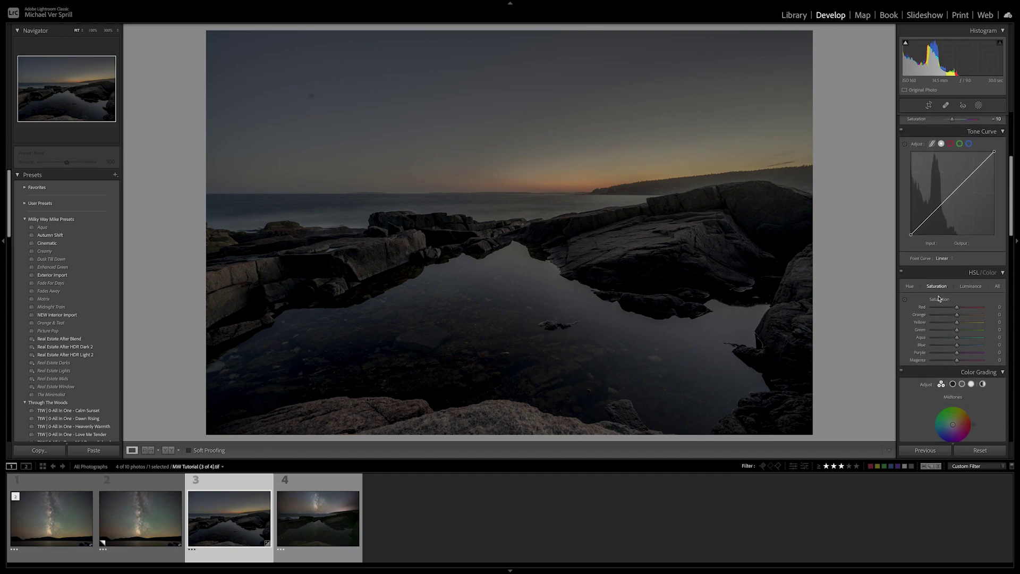
left_click_drag(957, 318, 952, 324)
left_click_drag(957, 346, 946, 347)
scroll(975, 317, "up", 6)
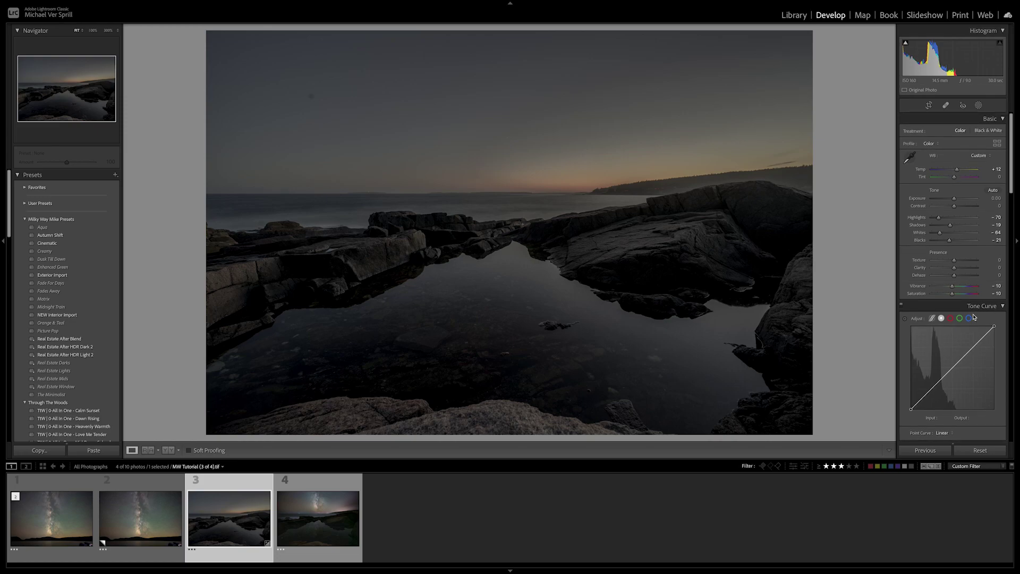
left_click_drag(941, 233, 931, 234)
scroll(956, 265, "down", 10)
scroll(962, 276, "down", 8)
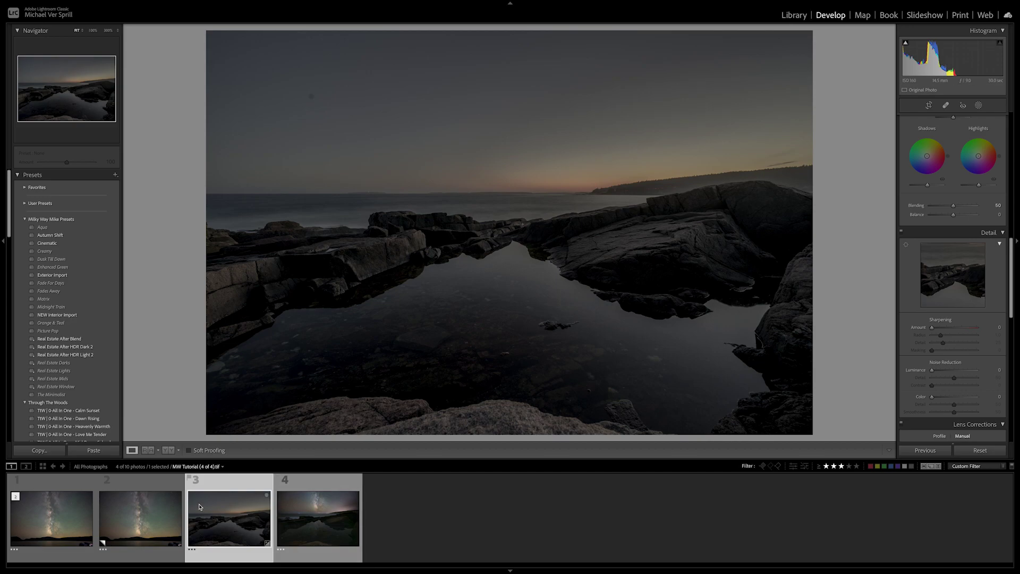
Step: On the virtual copy of the tracked Milky Way photo, set Contrast +100, Highlights +26, Whites −21 and Blacks −87
left_click(145, 523)
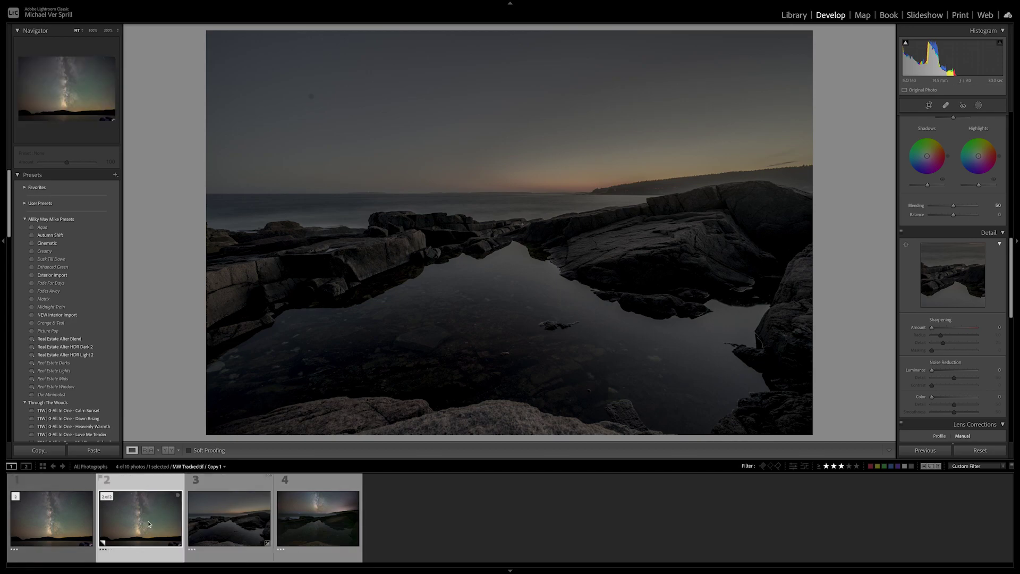
key("Left")
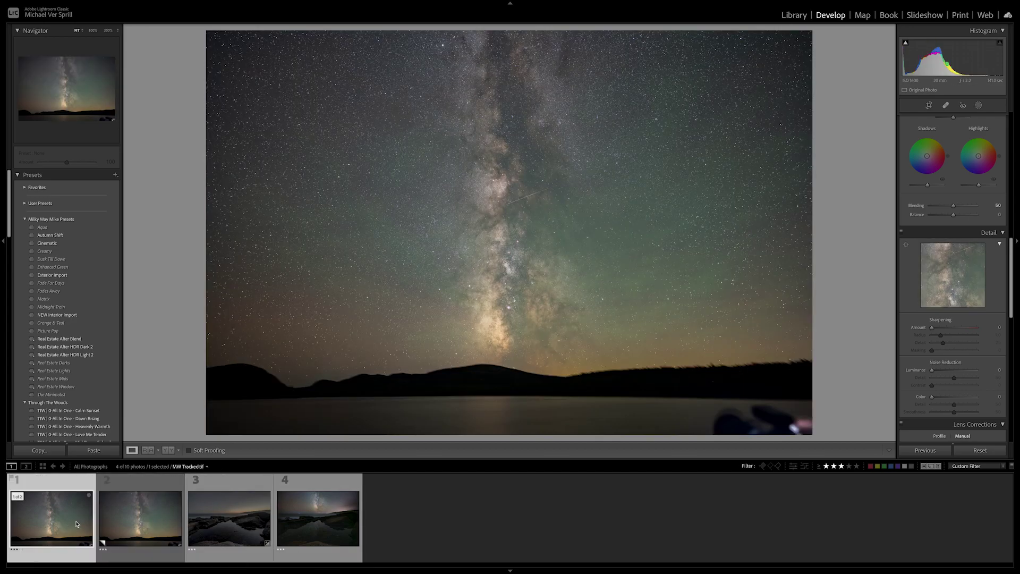
left_click(142, 524)
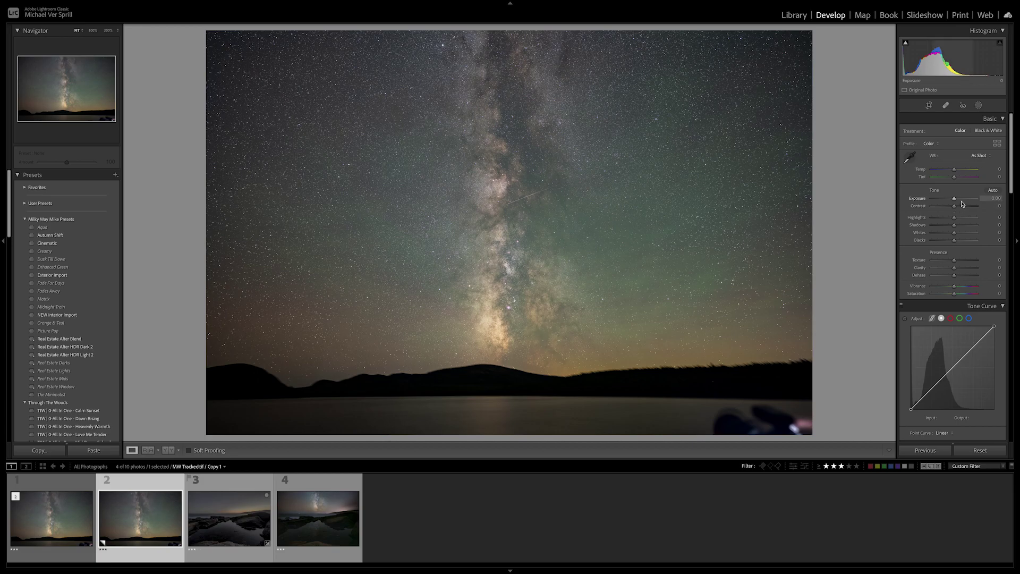
left_click_drag(954, 211, 982, 207)
left_click_drag(954, 240, 935, 242)
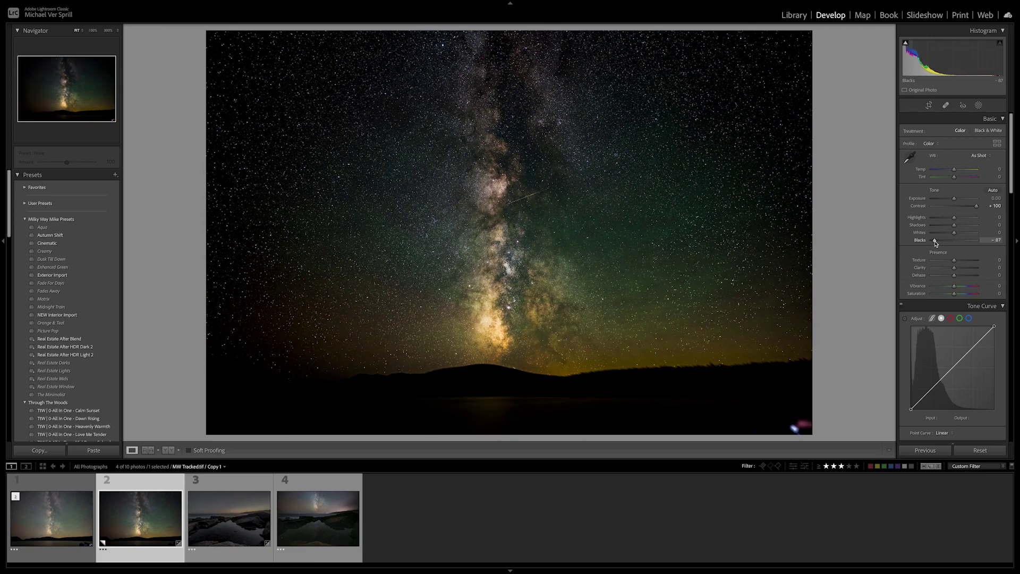
mouse_move(954, 232)
left_mouse_down()
mouse_move(936, 233)
mouse_move(962, 219)
left_mouse_up()
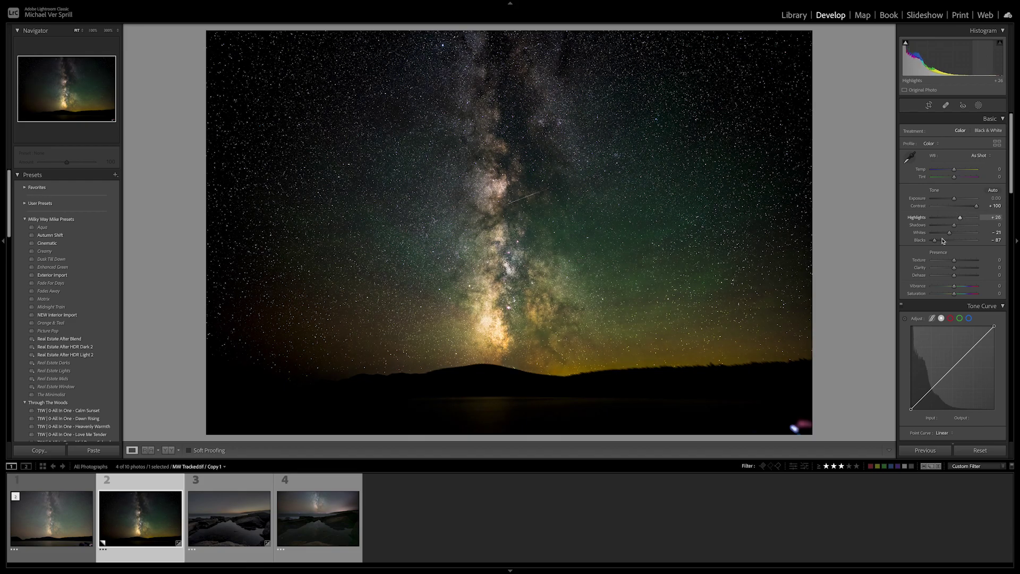
Step: Add a radial gradient mask and position it over the Milky Way in the middle of the sky
left_click(977, 105)
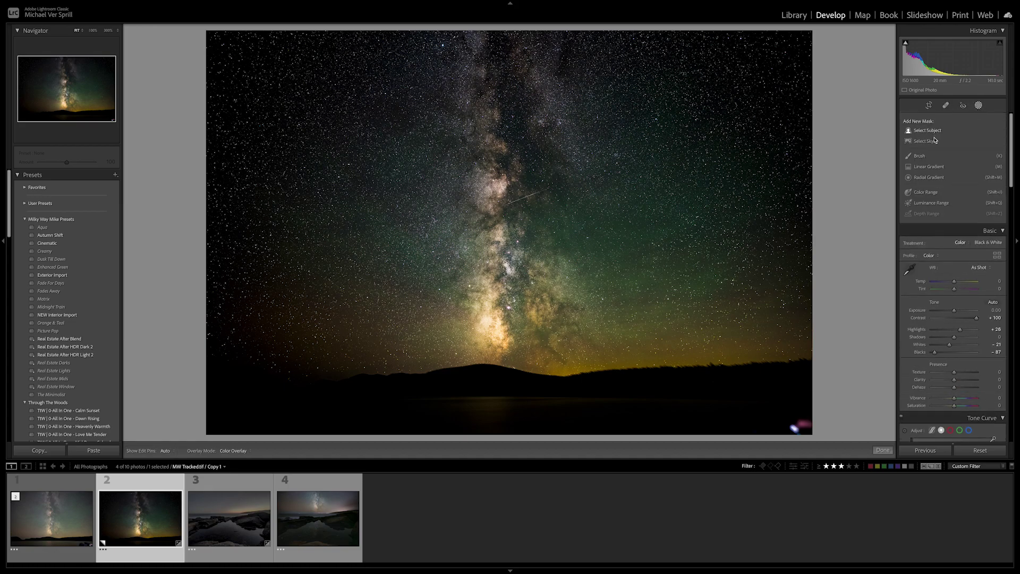
left_click(930, 178)
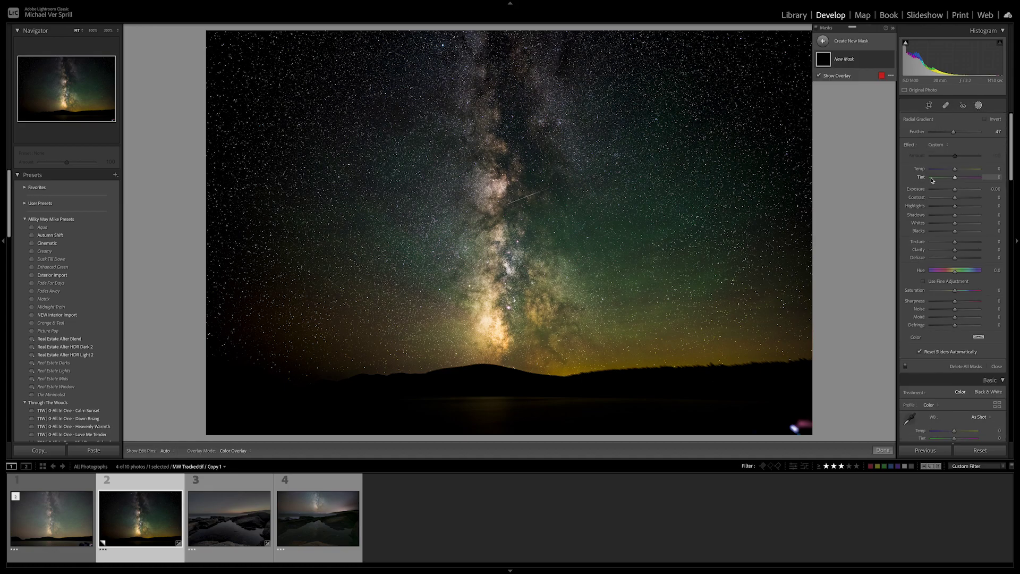
left_click_drag(493, 177, 615, 323)
left_click_drag(499, 181, 502, 219)
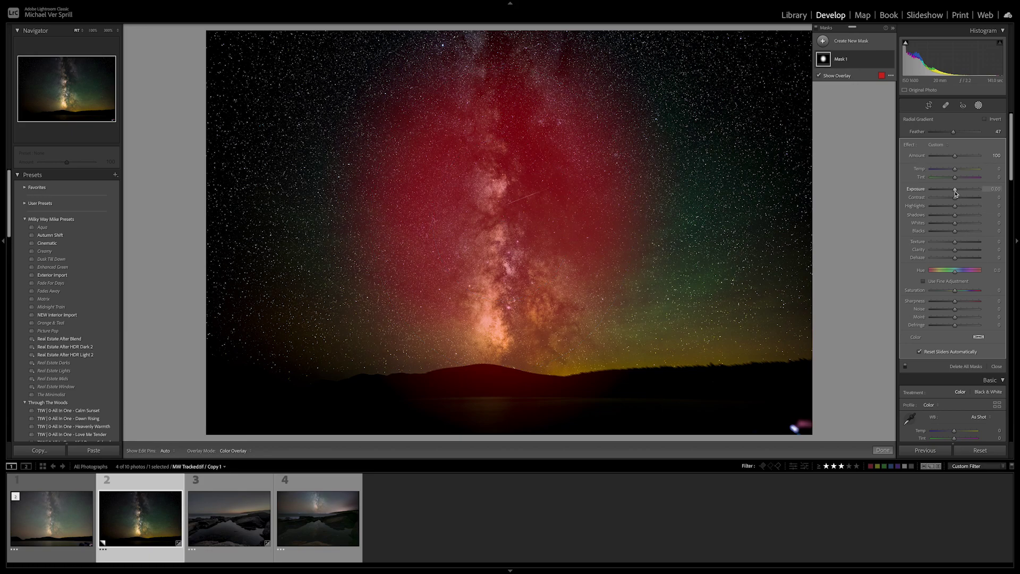
Step: Set the radial mask's Highlights to −58 and Whites to −21, widen its ellipse, and finish masking
left_click_drag(952, 206, 943, 208)
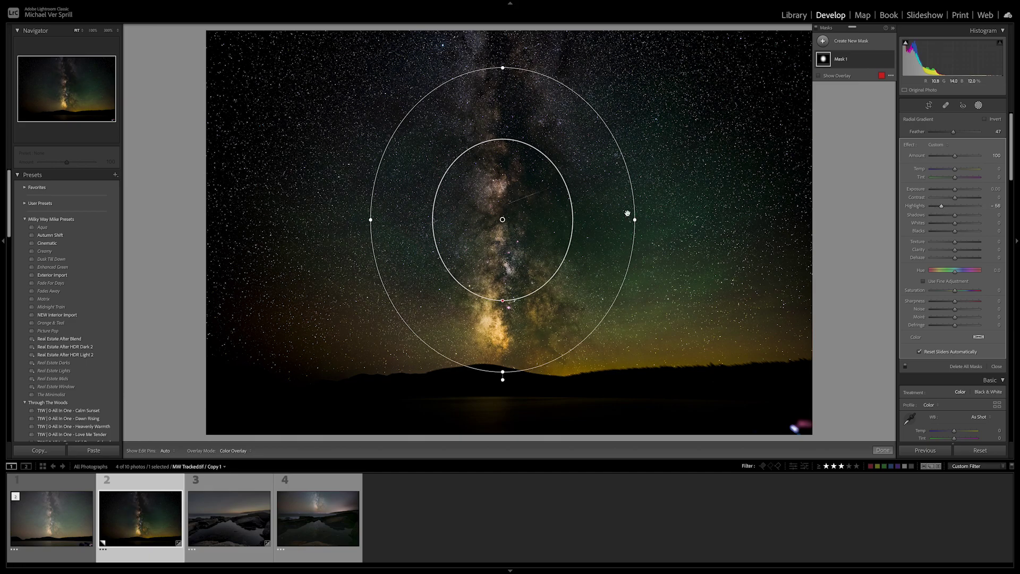
left_click_drag(637, 219, 660, 219)
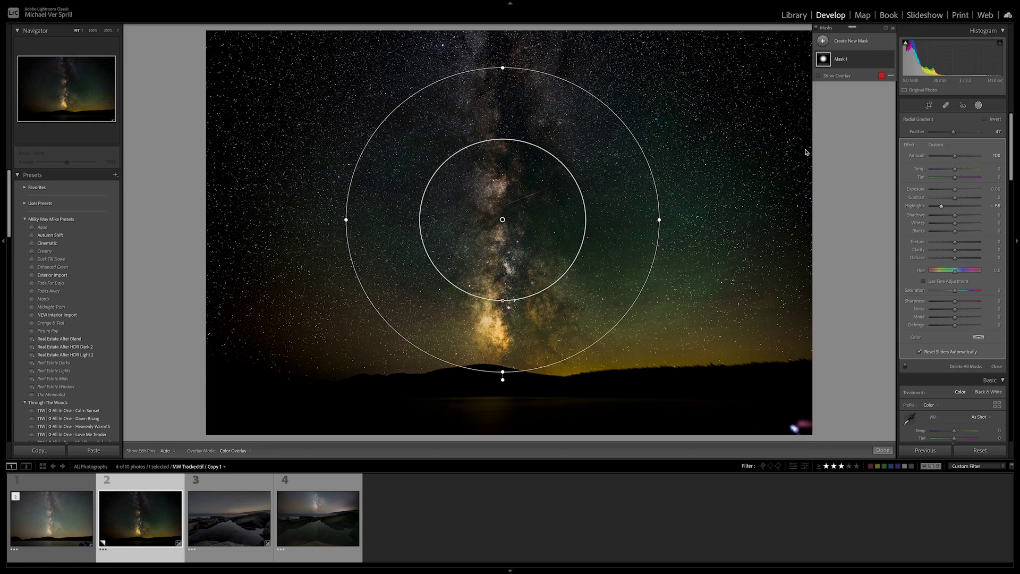
left_click_drag(955, 223, 949, 223)
left_click(887, 450)
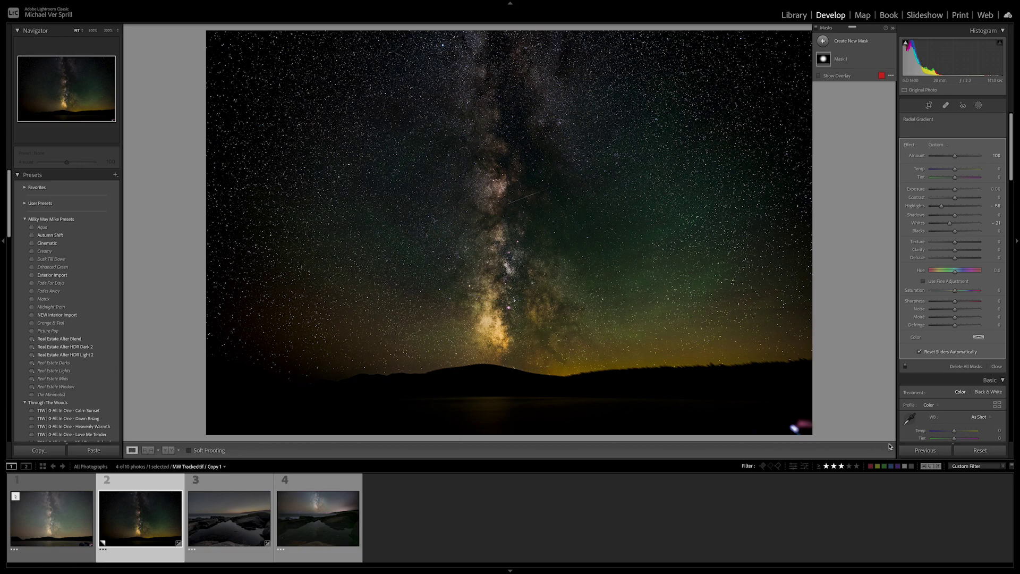
Step: Raise the luminance noise reduction on the tracked Milky Way copy to slightly above 50
scroll(951, 319, "down", 6)
left_click_drag(932, 350, 960, 350)
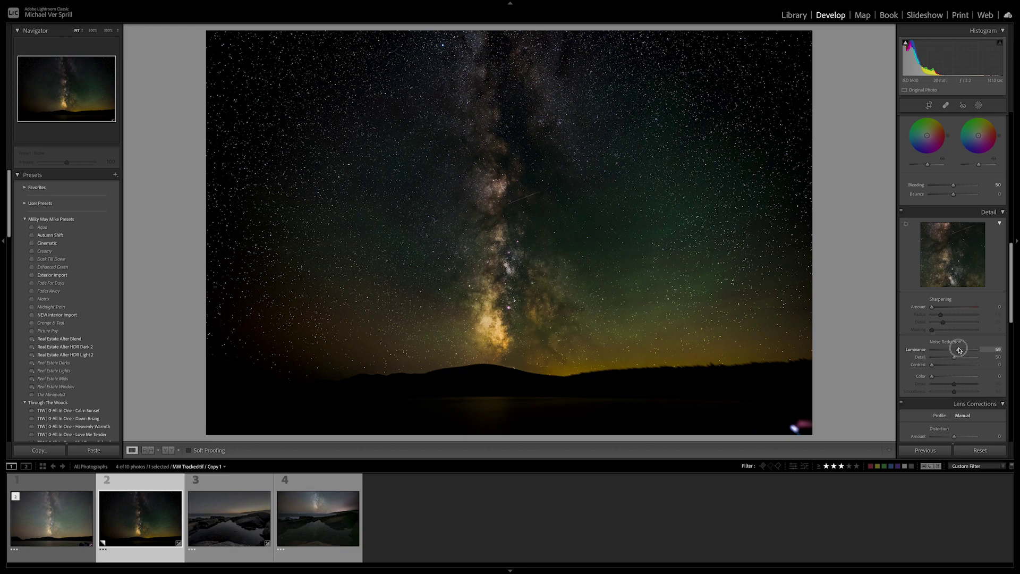
left_click_drag(960, 350, 959, 350)
Step: Select the twilight seascape and both tracked Milky Way photos, and open them as layers in Photoshop
left_click(244, 523)
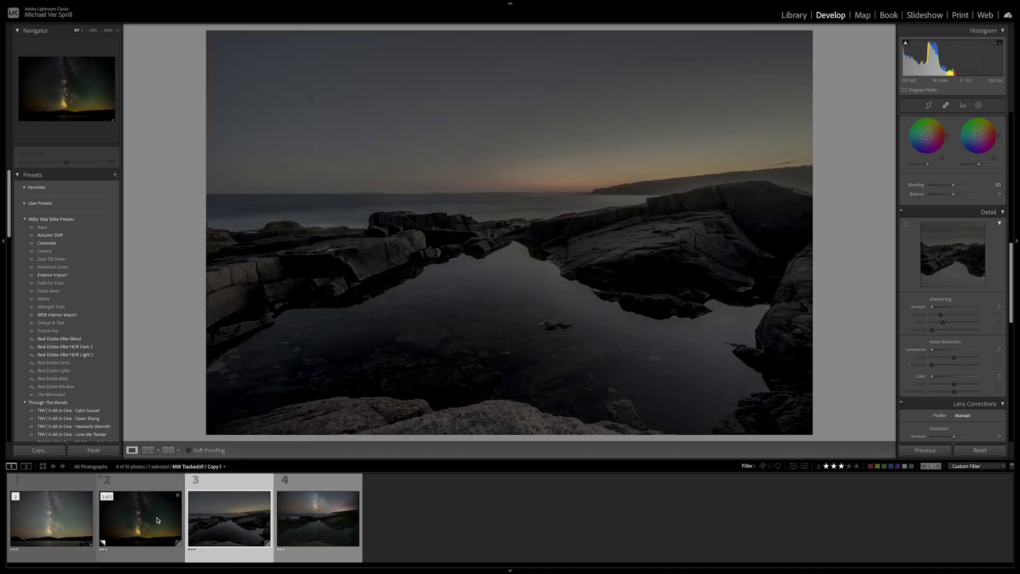
left_click(157, 520, "shift")
left_click(62, 519, "shift")
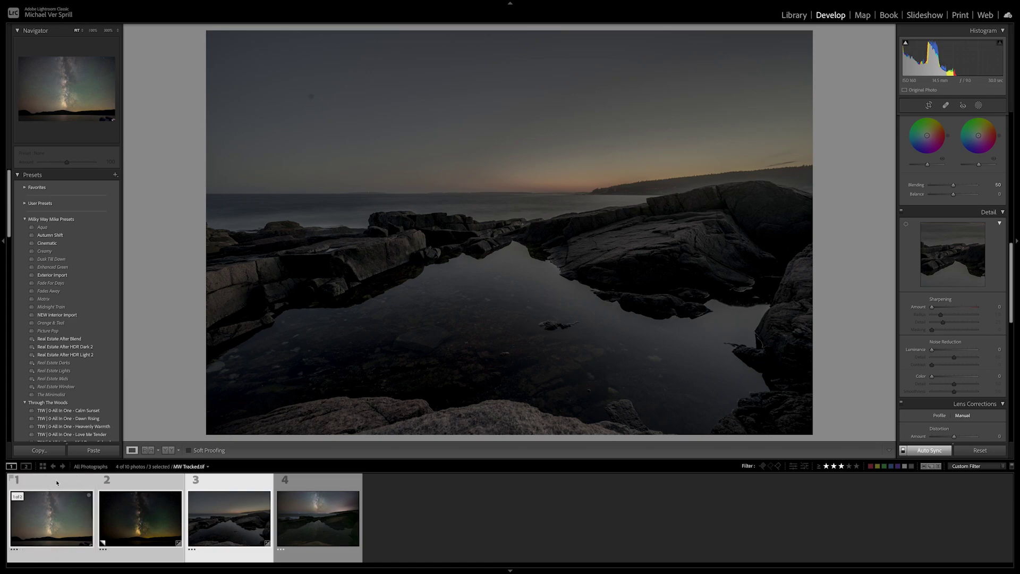
mouse_move(239, 3)
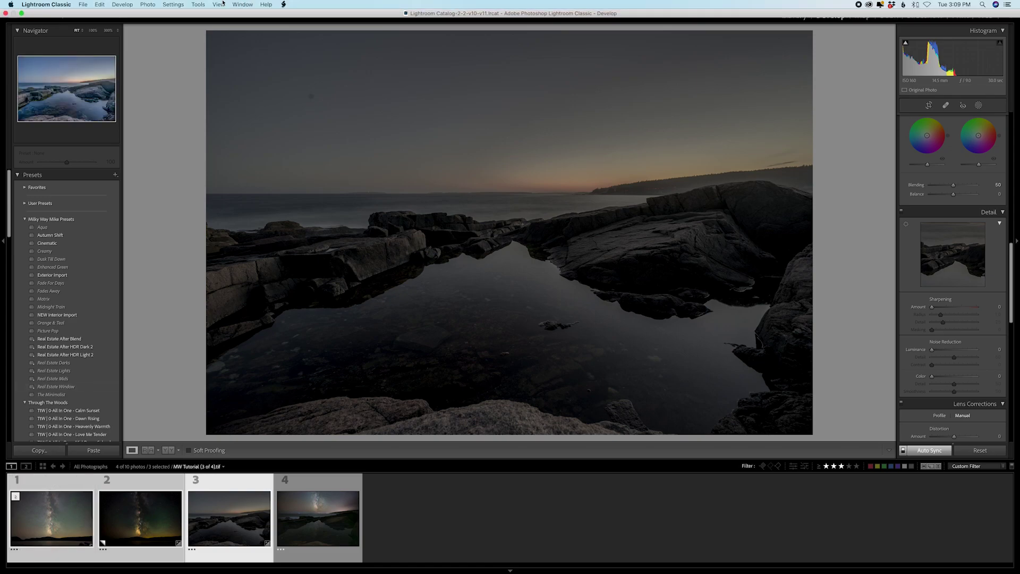
left_click(148, 4)
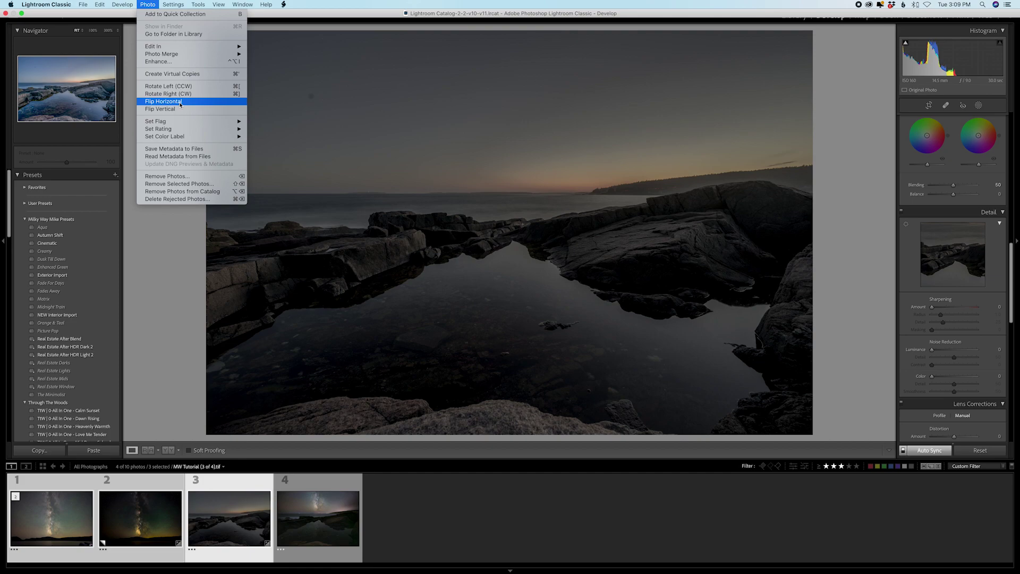
mouse_move(186, 47)
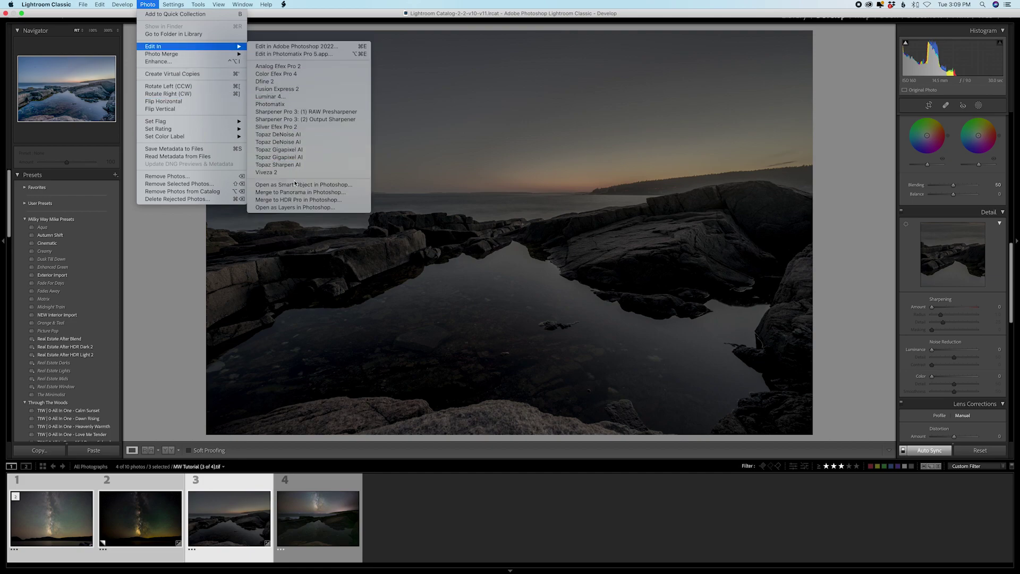
left_click(294, 207)
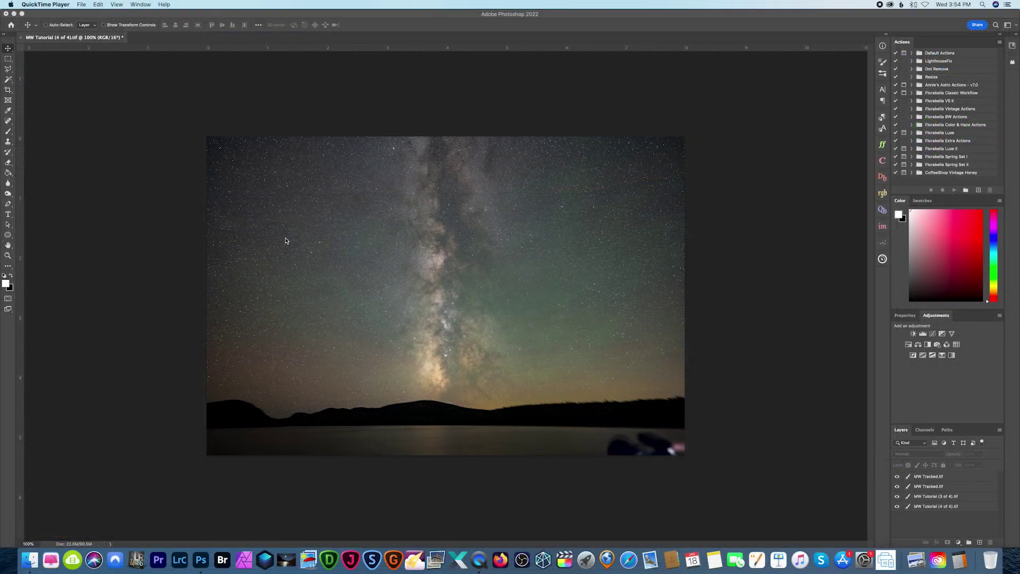
Step: Inspect the stacked photos by hiding the upper three layers one by one, and show them all again
left_click(896, 478)
left_click(896, 477)
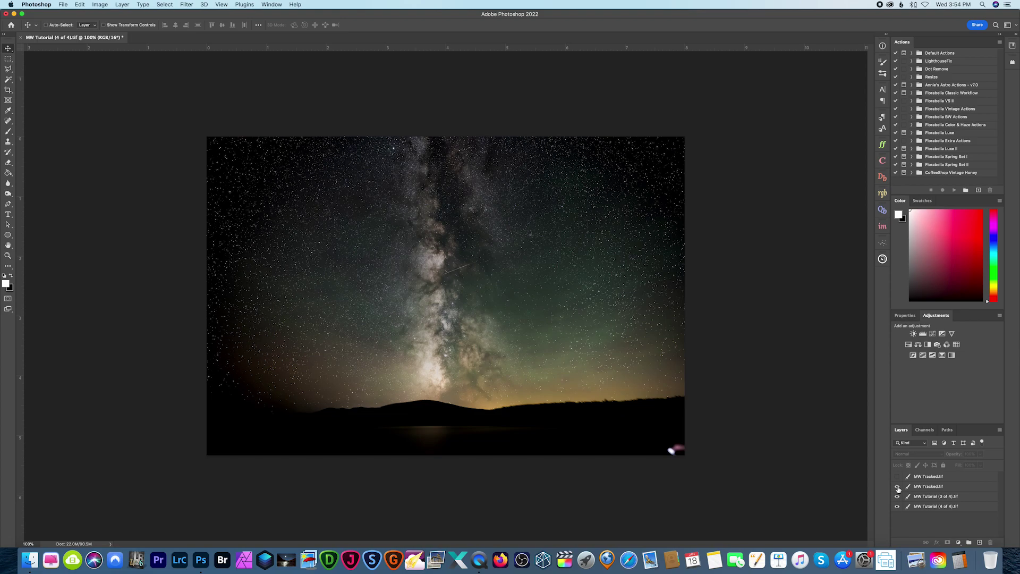
left_click(896, 488)
left_click(897, 496)
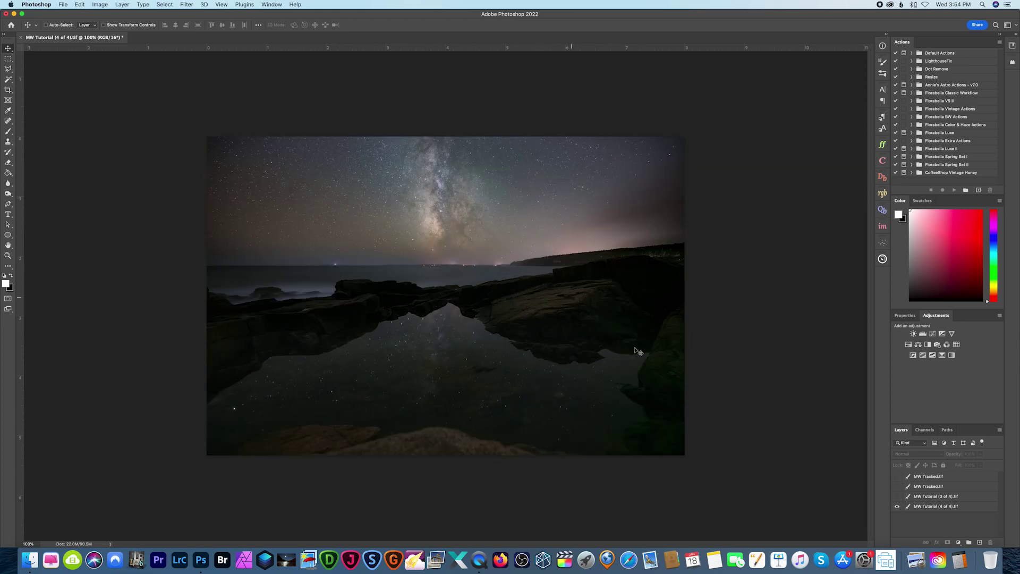
left_click(897, 496)
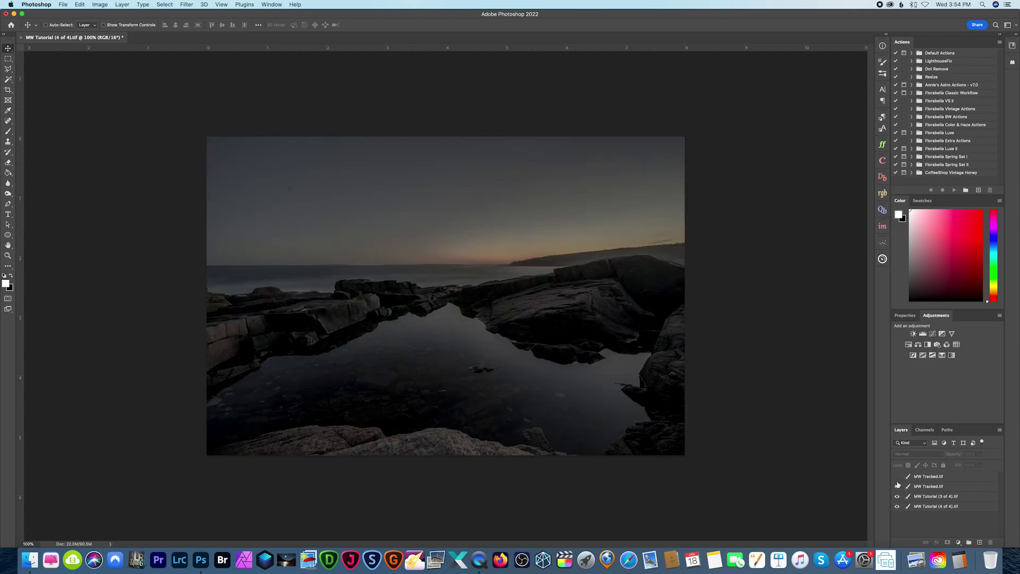
left_click(897, 486)
left_click(896, 476)
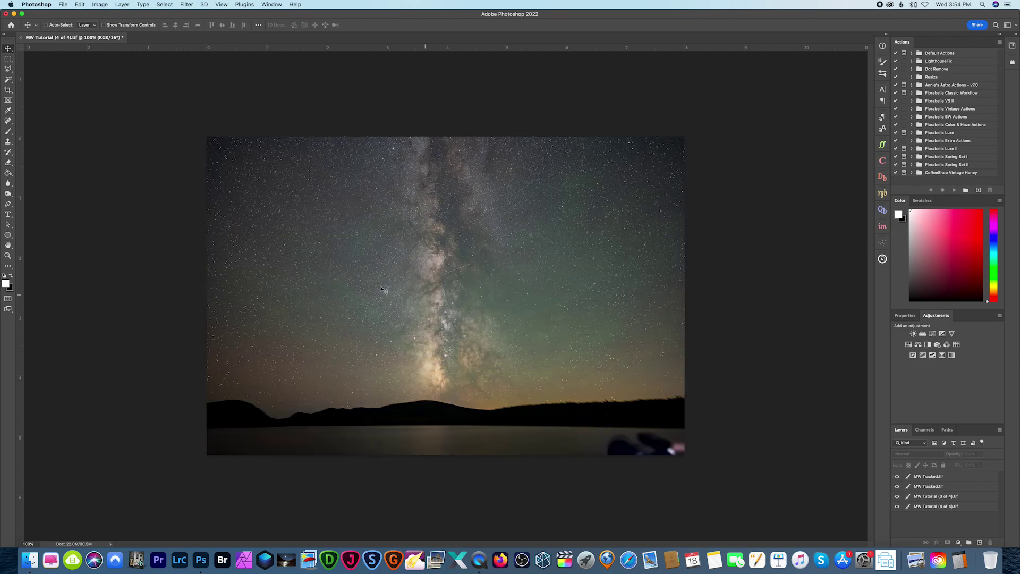
Step: Flip both MW Tracked.tif layers vertically and move them down over the seascape to form the sky reflection
left_click(950, 477)
left_click(946, 487, "shift")
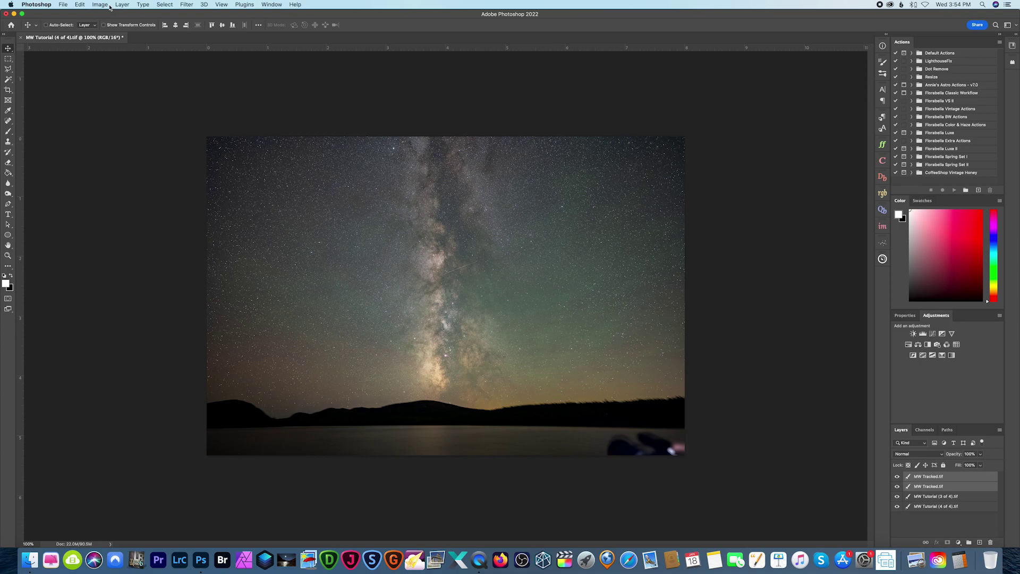
left_click(79, 5)
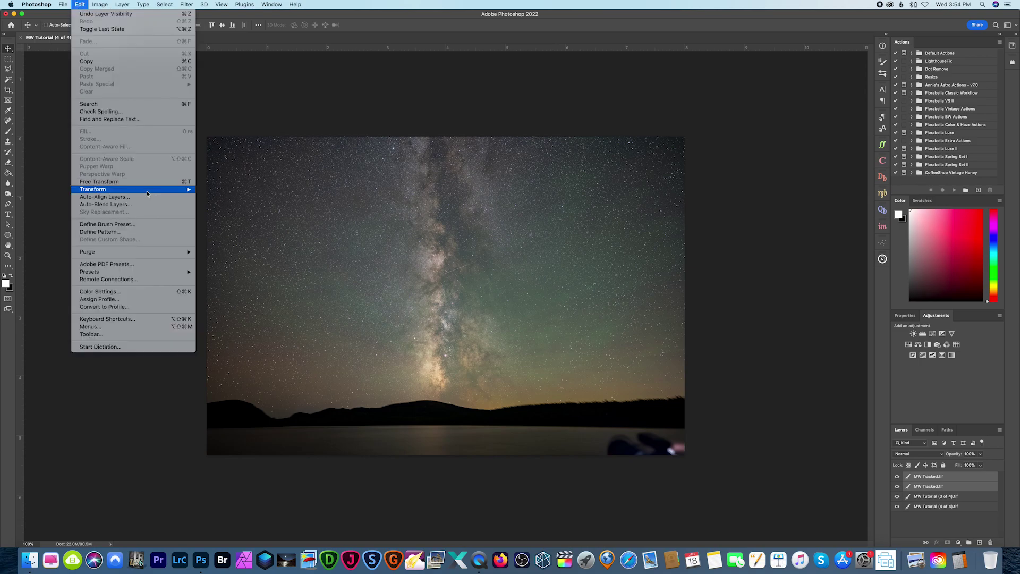
mouse_move(144, 194)
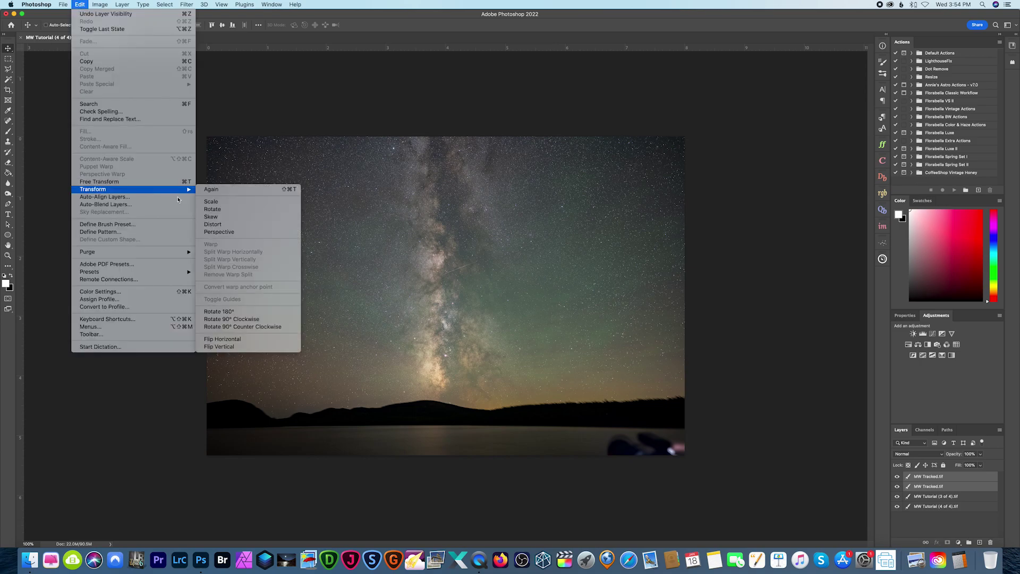
left_click(260, 347)
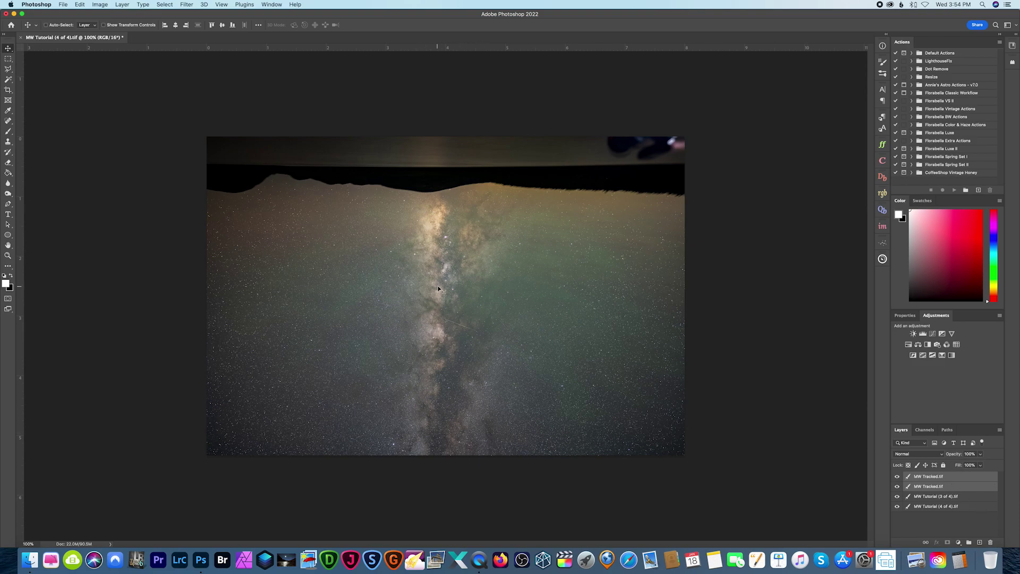
left_click_drag(441, 284, 440, 348)
Step: Check how the flipped layers line up with the seascape by lowering their opacity, and restore it to 100%
left_click(979, 456)
left_click_drag(982, 465, 965, 466)
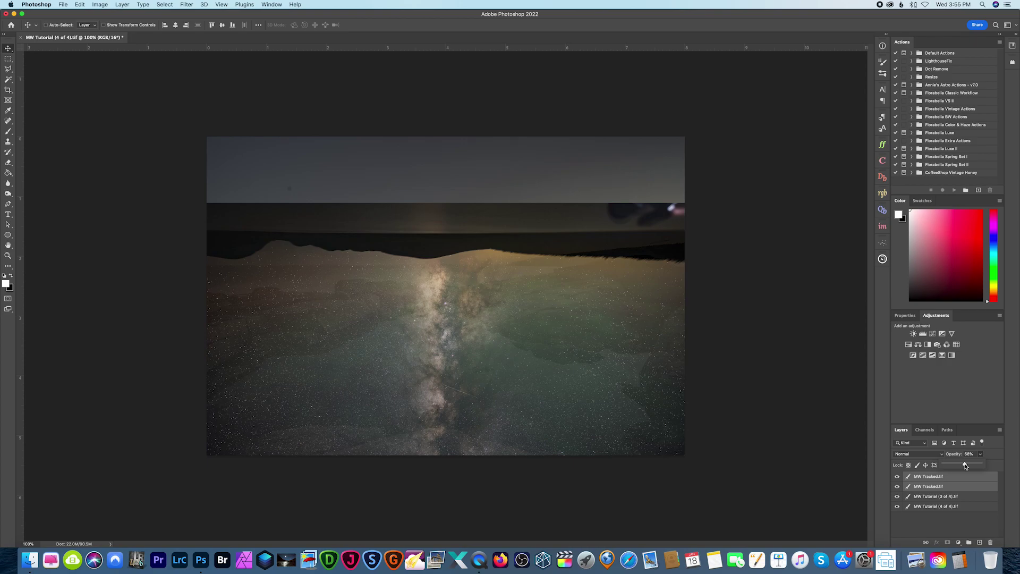
left_click_drag(965, 466, 1008, 466)
Step: Hide both flipped MW Tracked.tif layers
left_click(945, 479)
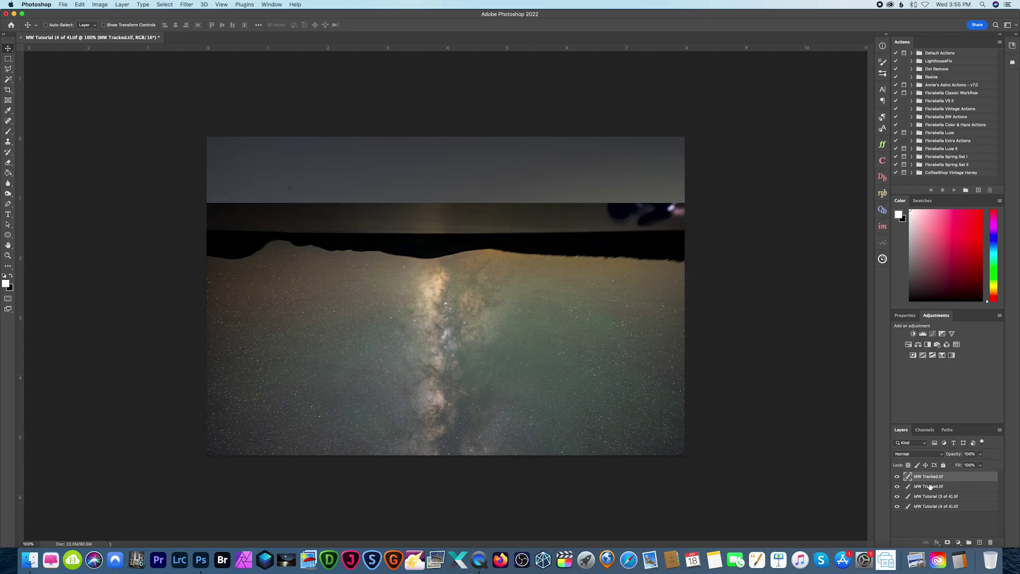
left_click(897, 476)
left_click(897, 486)
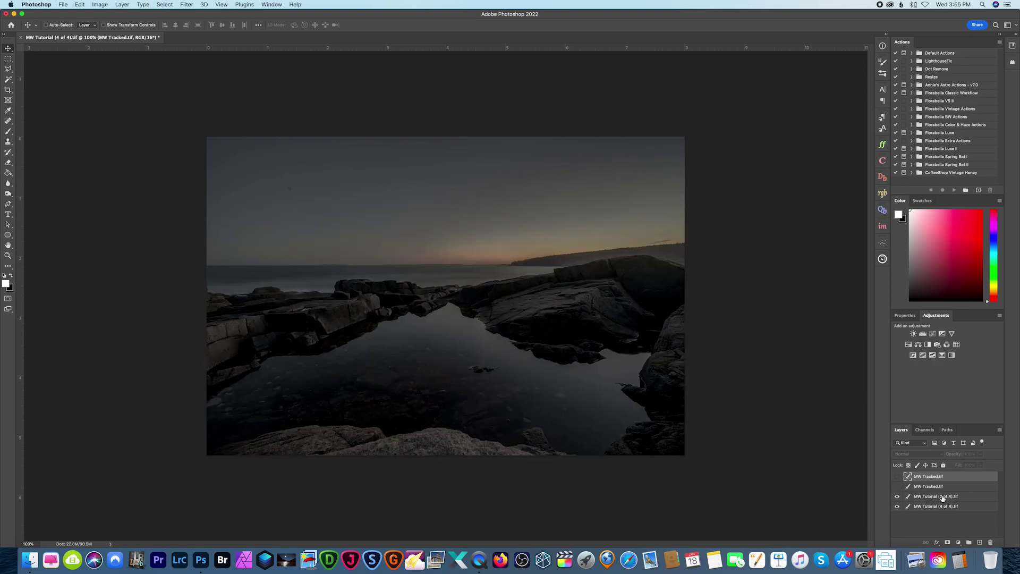
Step: Start Sky Replacement on the MW Tutorial (3 of 4).tif seascape layer
left_click(944, 497)
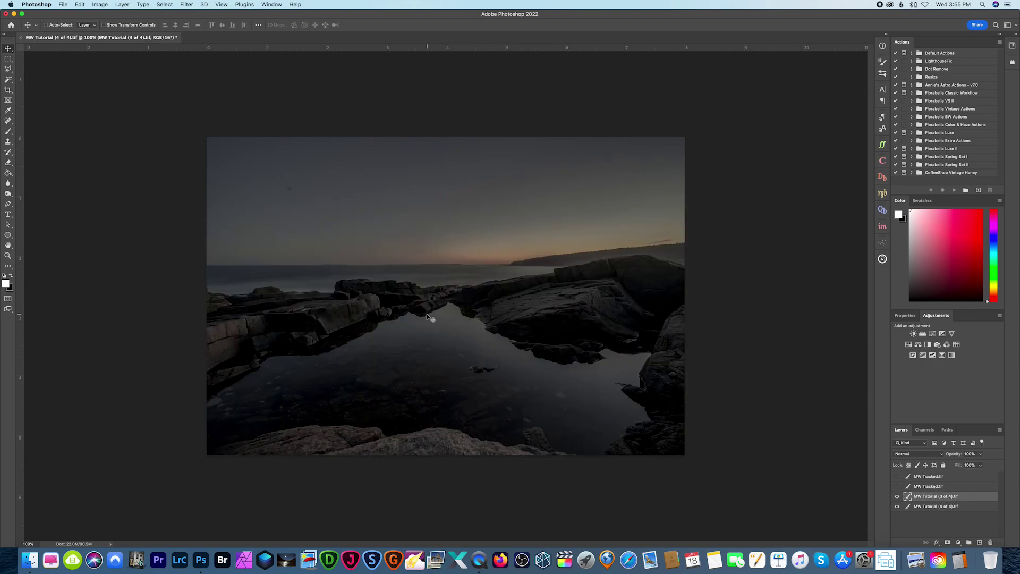
left_click(100, 5)
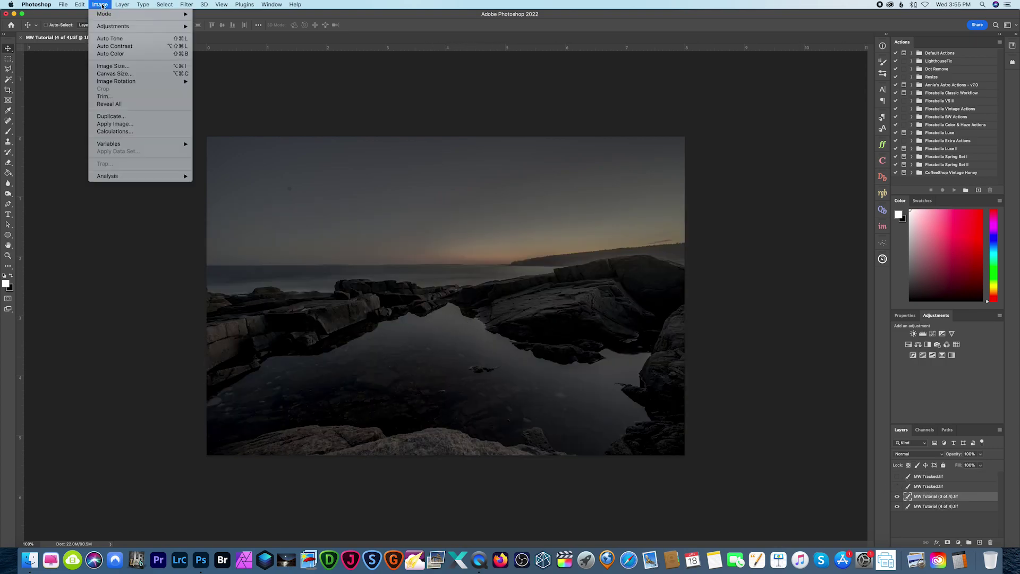
mouse_move(76, 5)
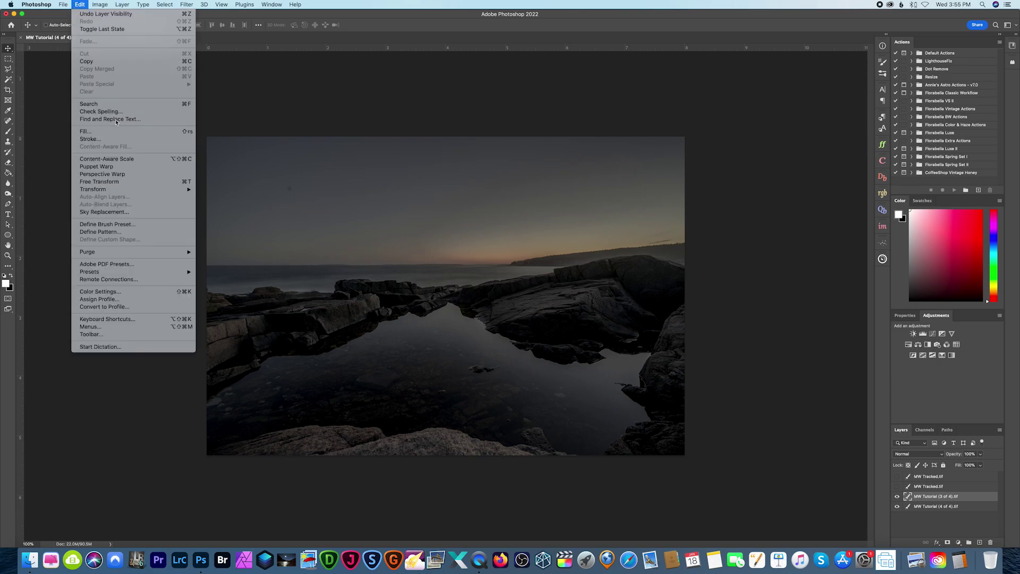
left_click(121, 212)
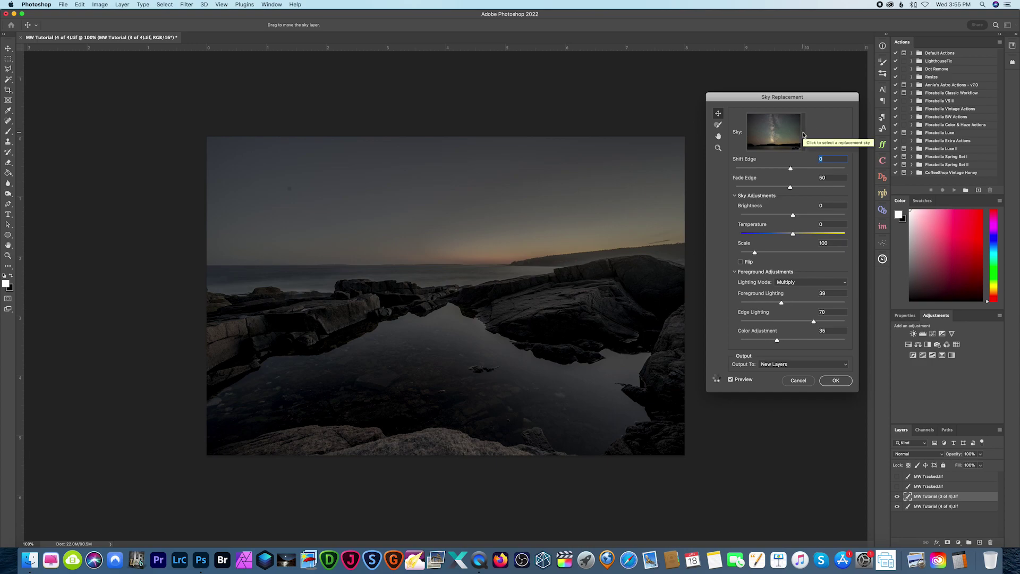
left_click(804, 135)
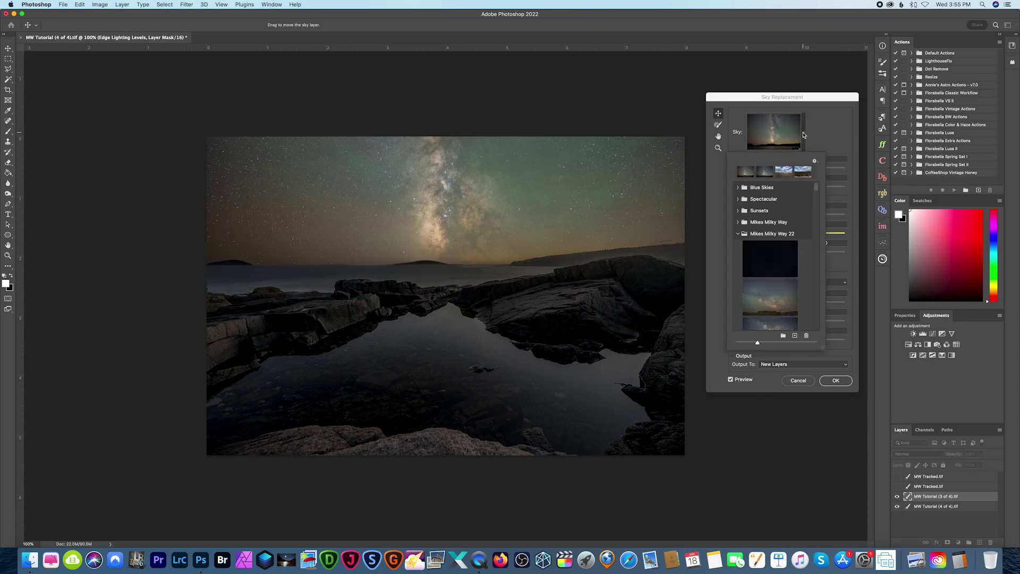
left_click(796, 336)
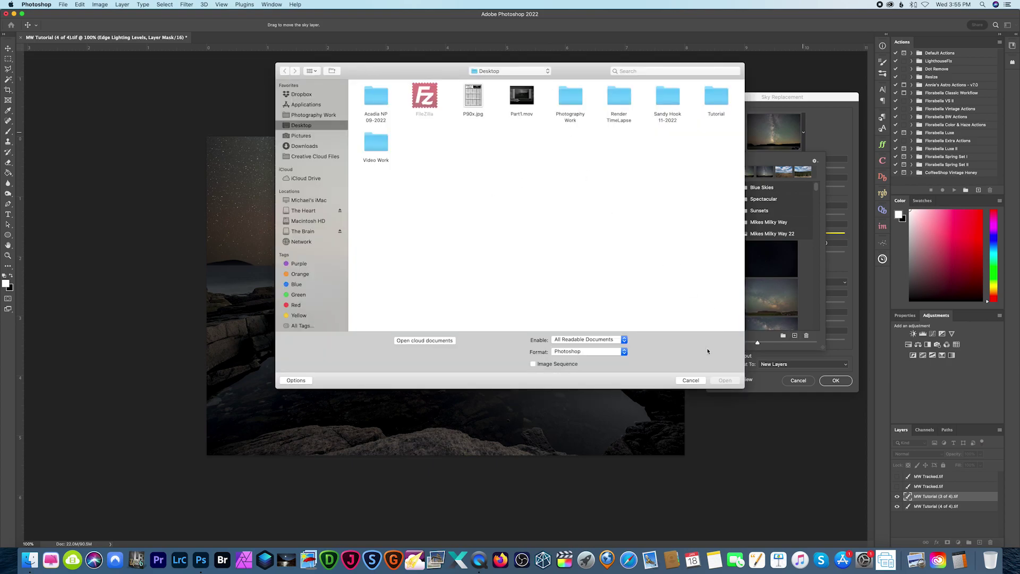
left_click(691, 381)
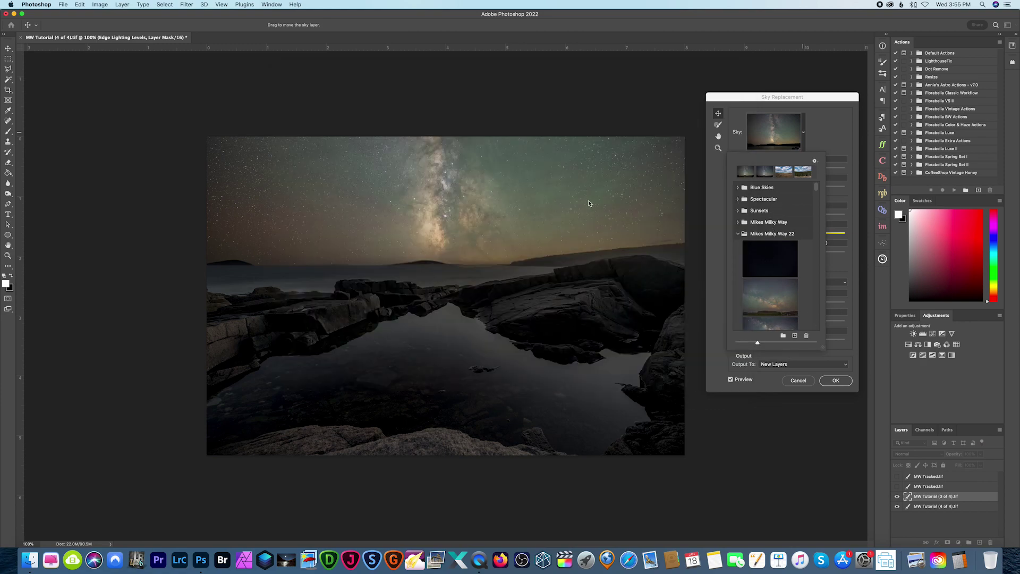
left_click(816, 144)
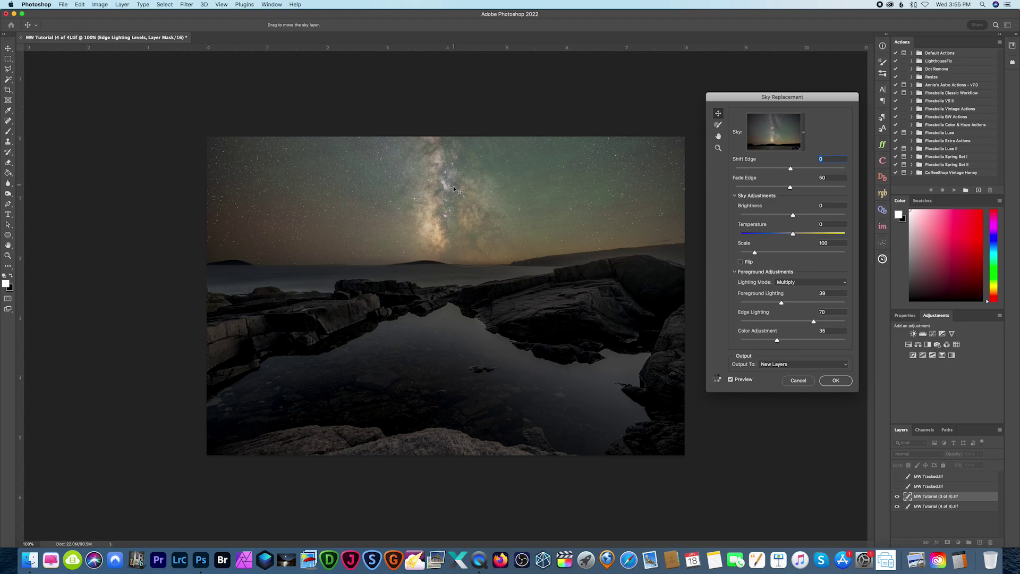
Step: Move the replacement sky slightly down behind the horizon and set the Fade Edge to 85
left_click_drag(453, 195, 454, 205)
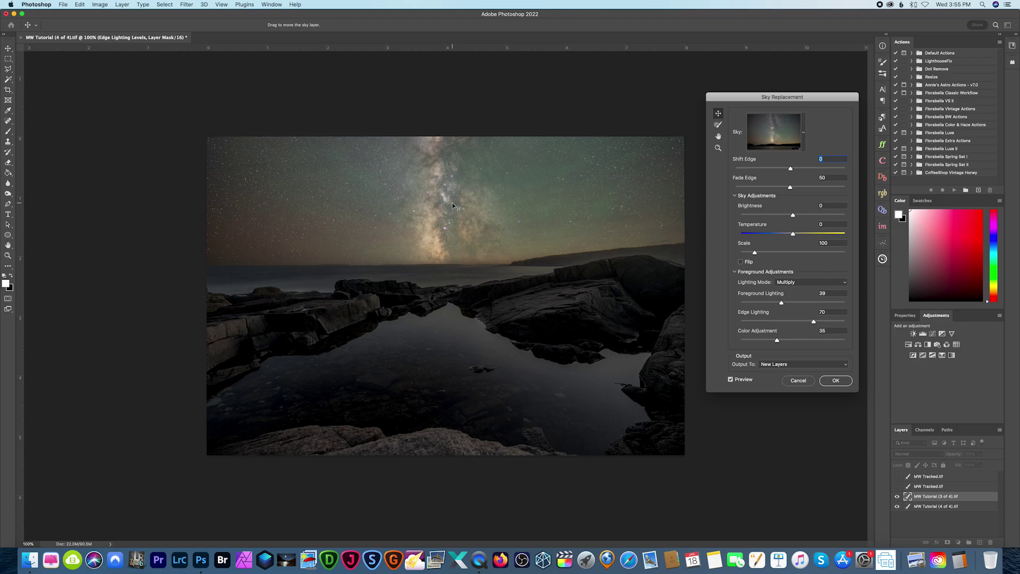
left_click_drag(789, 188, 825, 189)
left_click_drag(821, 189, 658, 191)
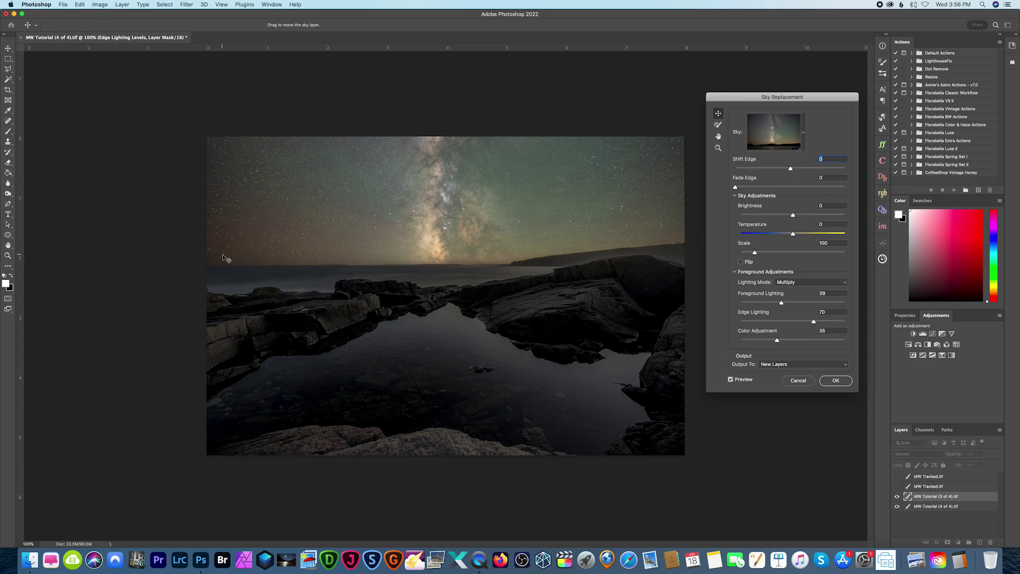
left_click_drag(736, 188, 829, 189)
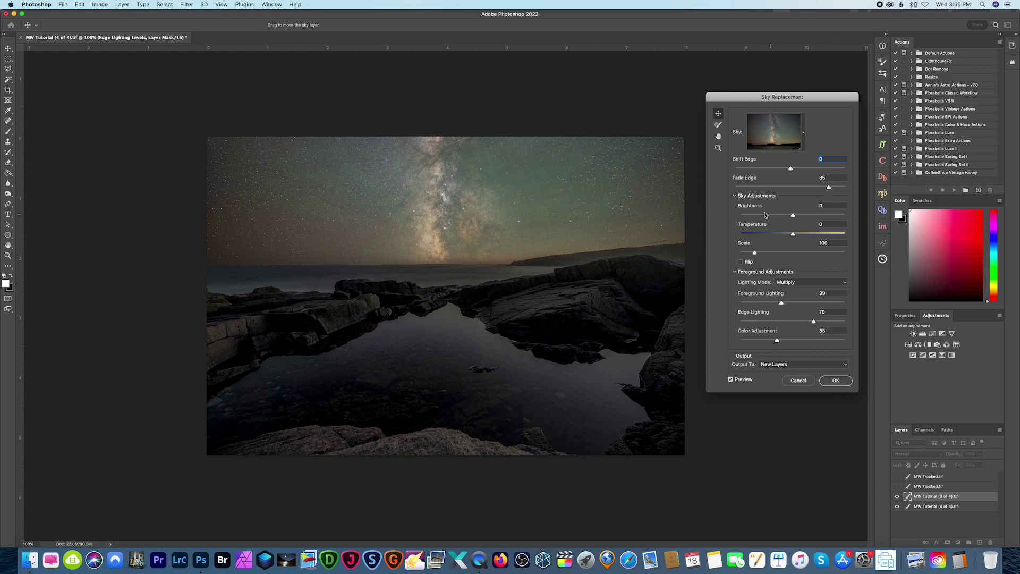
Step: Brush along the sea just below the horizon with the Sky Brush in subtract mode to clean up the sky edge
key("super+equal")
key("super+equal")
key("super+equal")
key("super+equal")
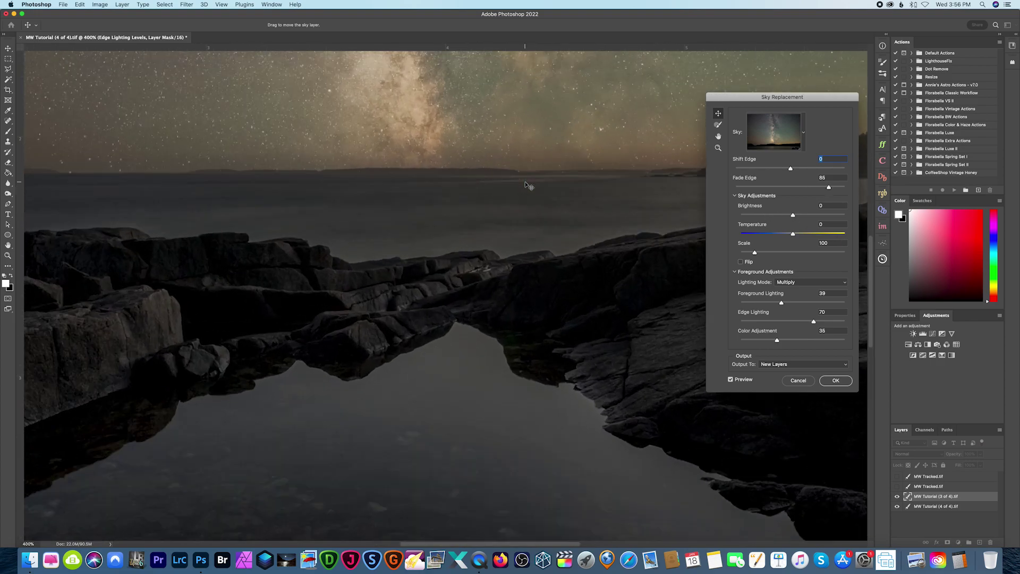
scroll(539, 198, "up", 5)
scroll(539, 198, "left", 5)
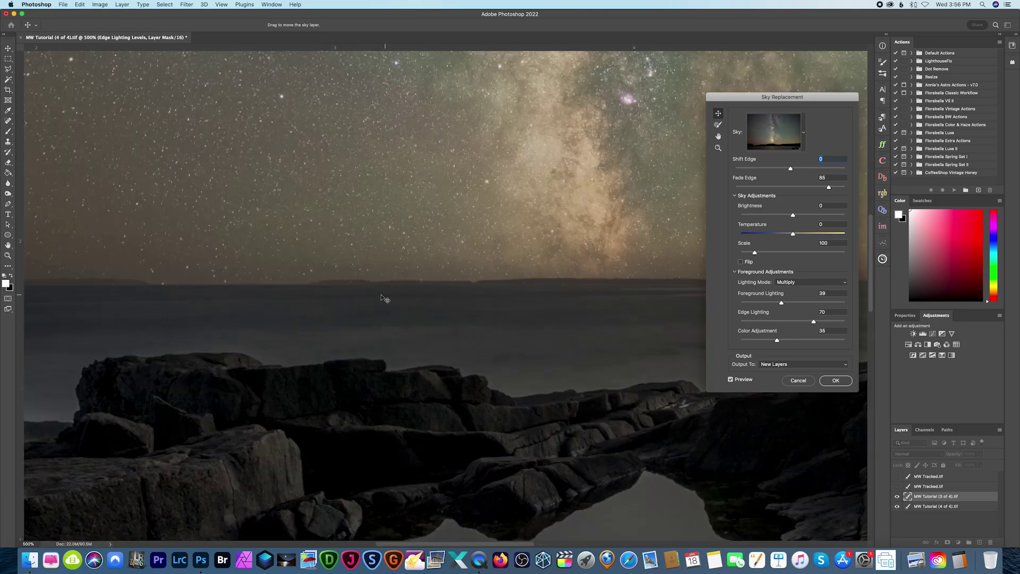
left_click(719, 126)
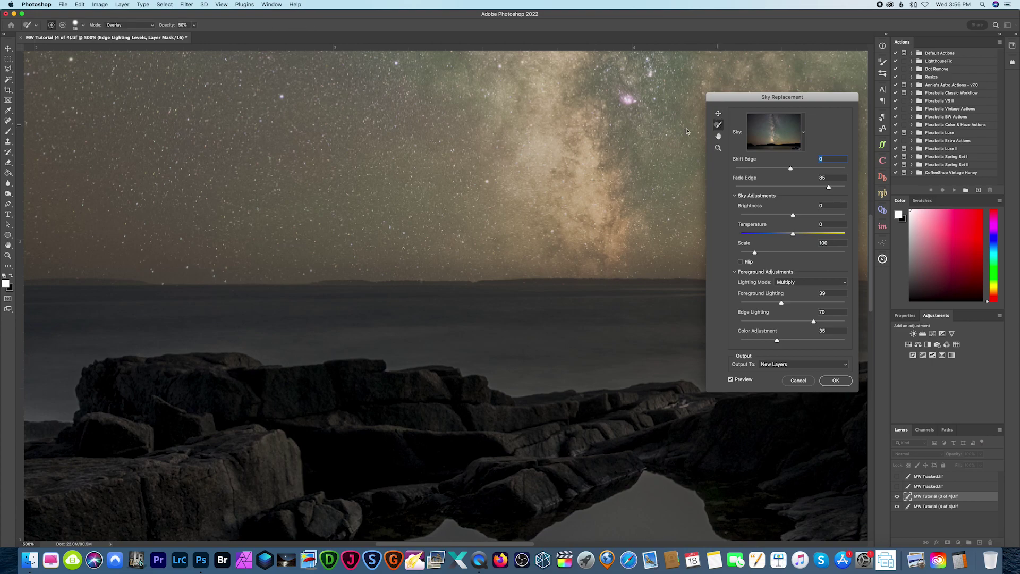
left_click(62, 25)
mouse_move(239, 316)
left_mouse_down()
mouse_move(280, 307)
mouse_move(212, 302)
mouse_move(225, 302)
left_mouse_up()
scroll(581, 303, "left", 5)
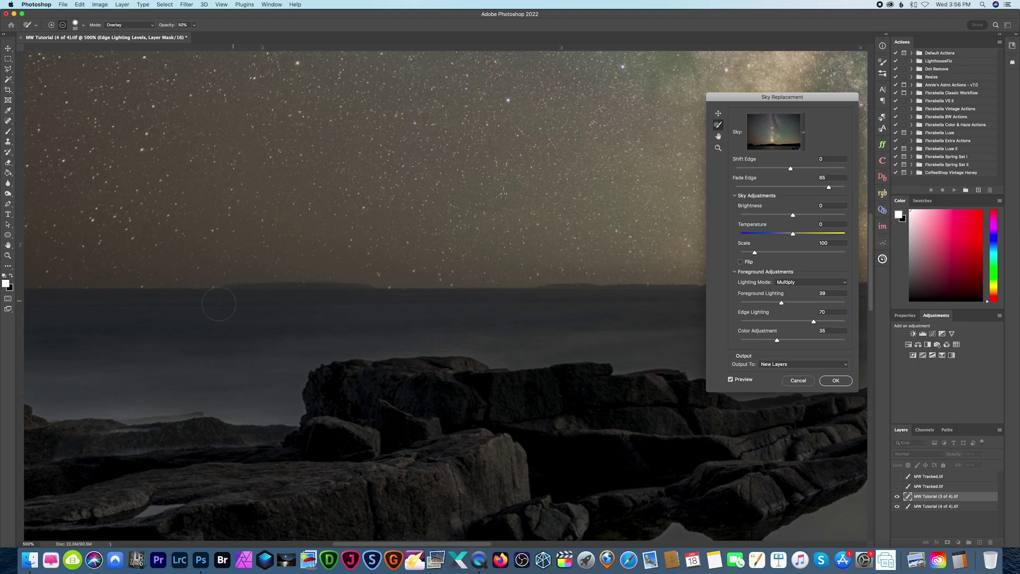
scroll(276, 323, "left", 5)
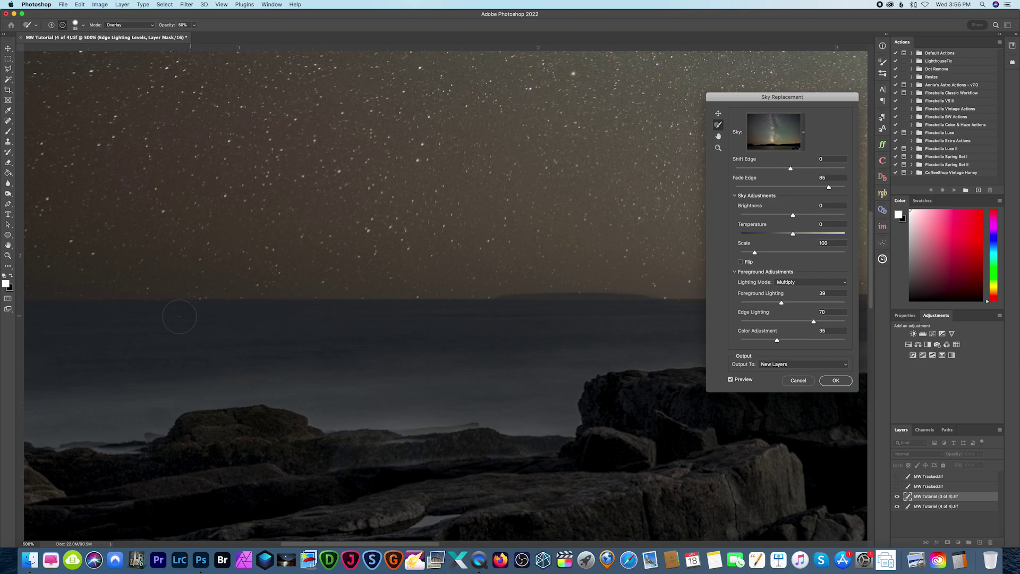
scroll(582, 336, "right", 15)
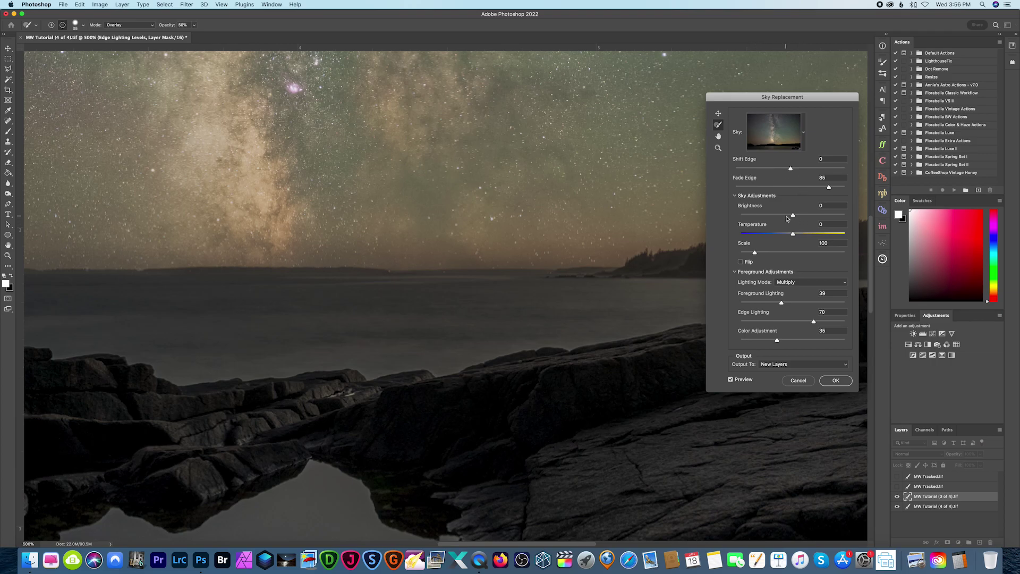
Step: Set the sky replacement's Foreground Lighting to 90, Edge Lighting to 80 and Color Adjustment to 0
key("super+minus")
key("super+minus")
key("super+minus")
key("super+minus")
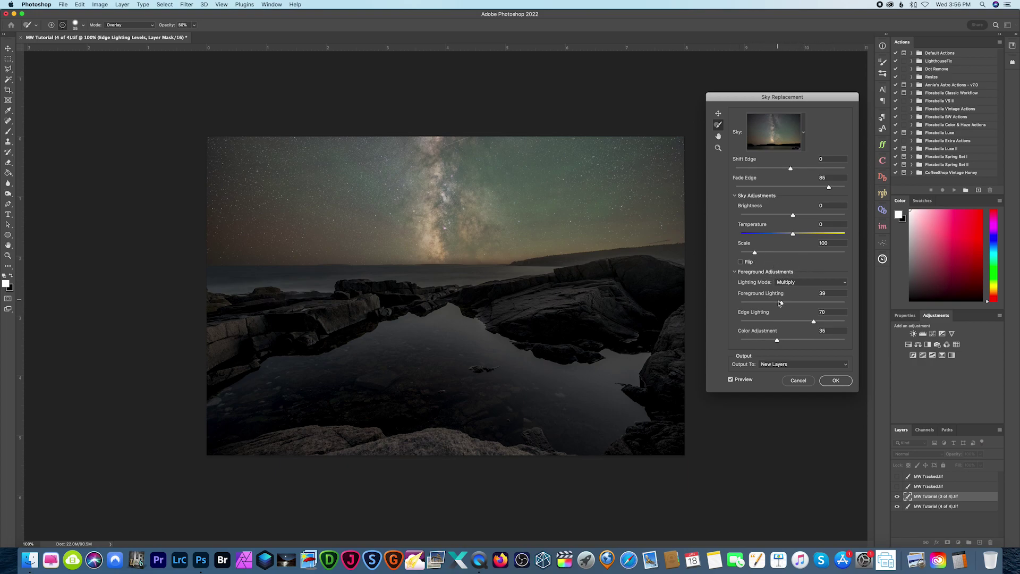
left_click_drag(781, 304, 744, 303)
left_click_drag(744, 303, 736, 322)
left_click_drag(741, 322, 722, 342)
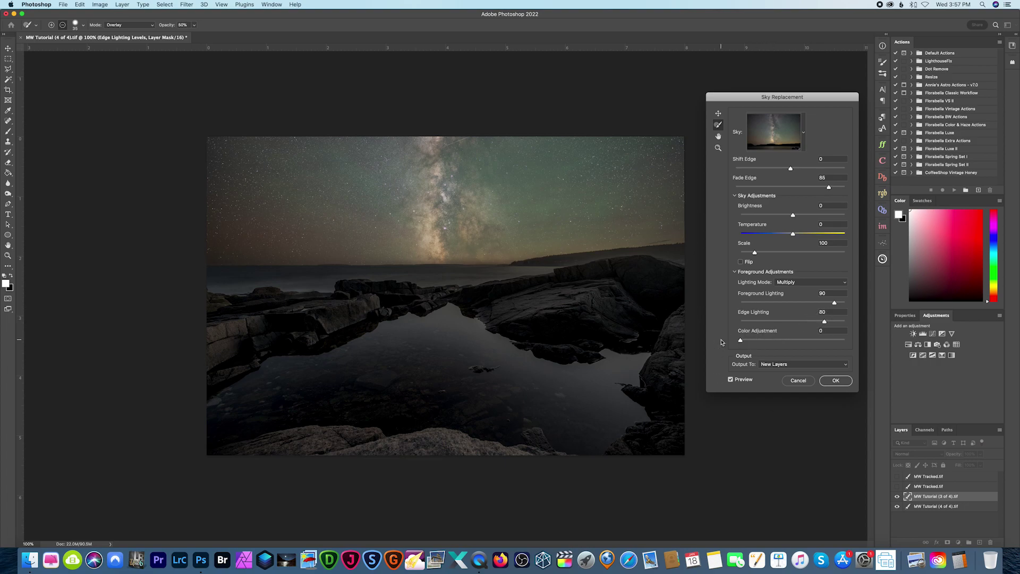
Step: Raise the Color Adjustment to near the high end of its range and apply the sky replacement
left_click(741, 342)
left_click_drag(741, 342, 887, 346)
left_click_drag(845, 341, 825, 345)
left_click(831, 380)
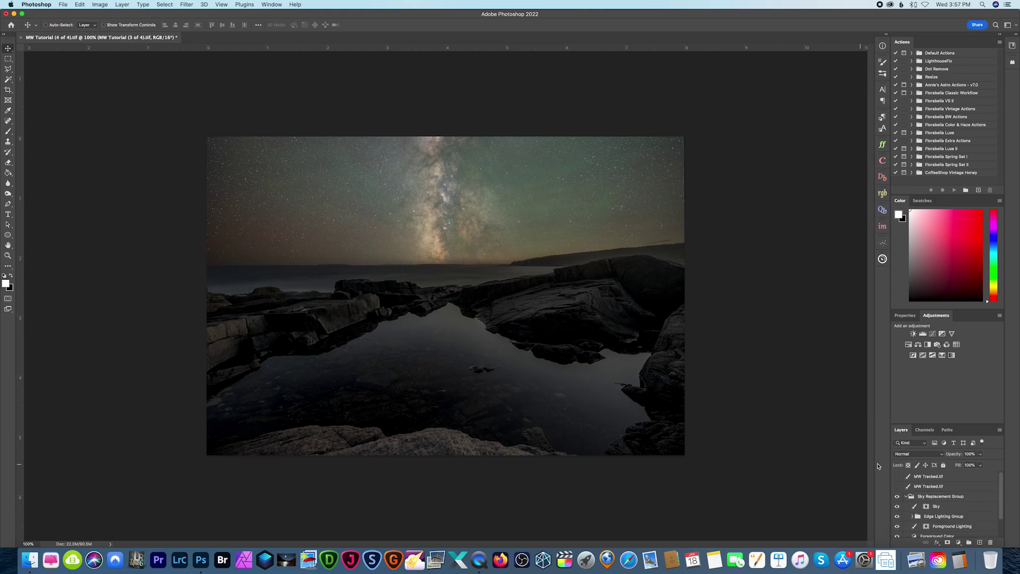
Step: Collapse the Sky Replacement Group and show the topmost MW Tracked.tif layer
left_click(904, 496)
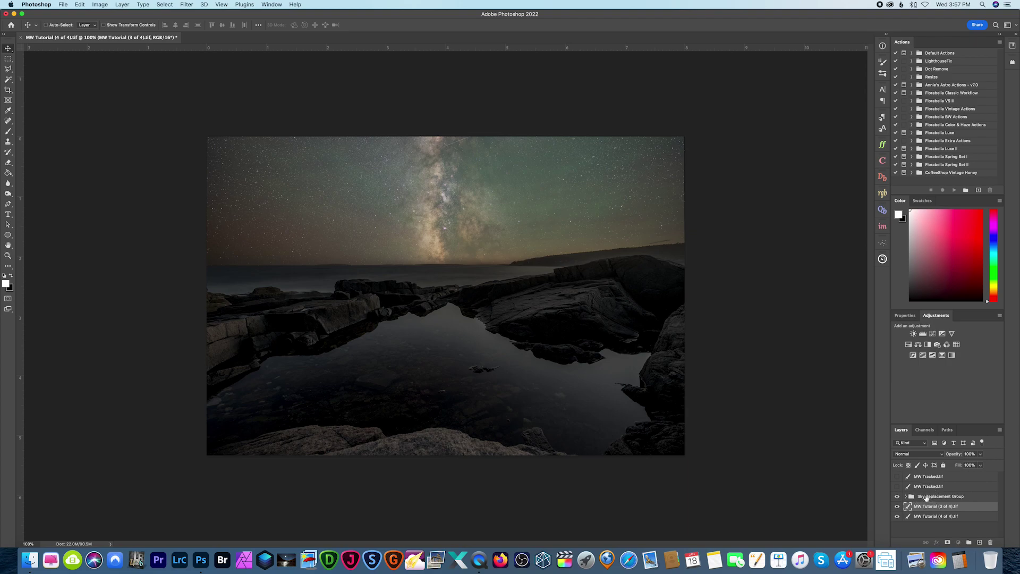
left_click(917, 496)
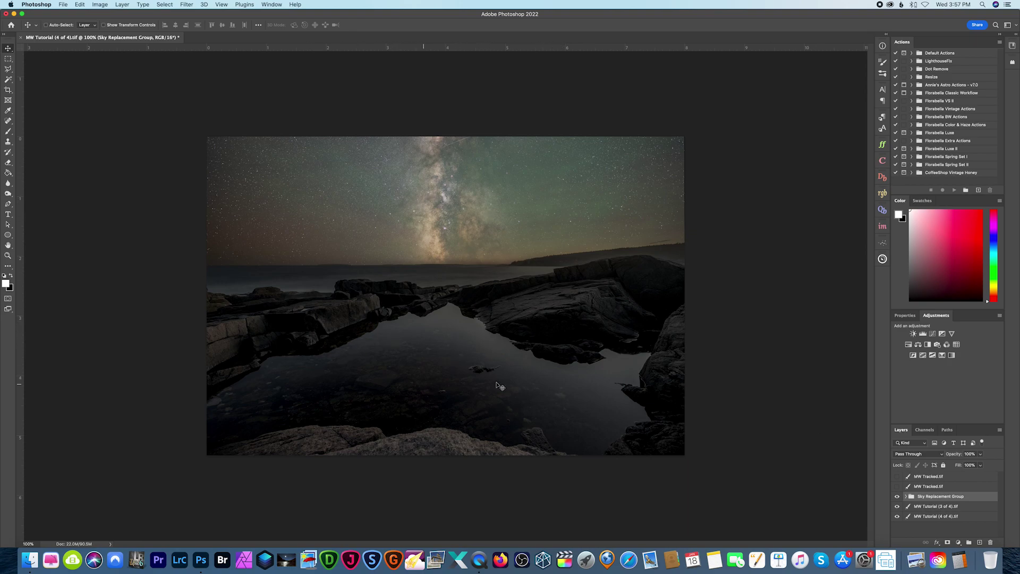
left_click(897, 477)
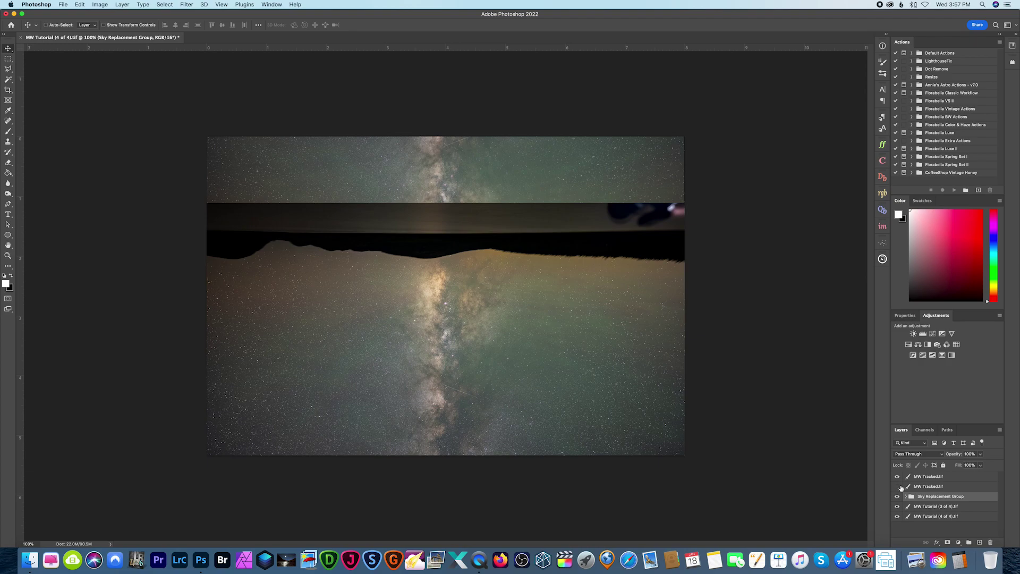
Step: Set the topmost MW Tracked.tif layer's blend mode to Overlay and its opacity to 80%
left_click(928, 478)
left_click(922, 455)
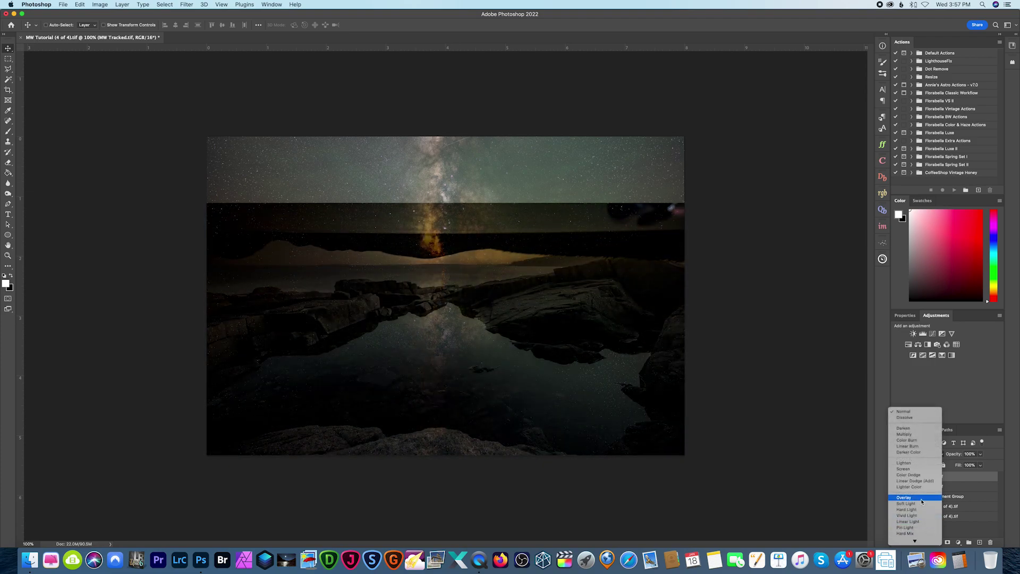
left_click(922, 500)
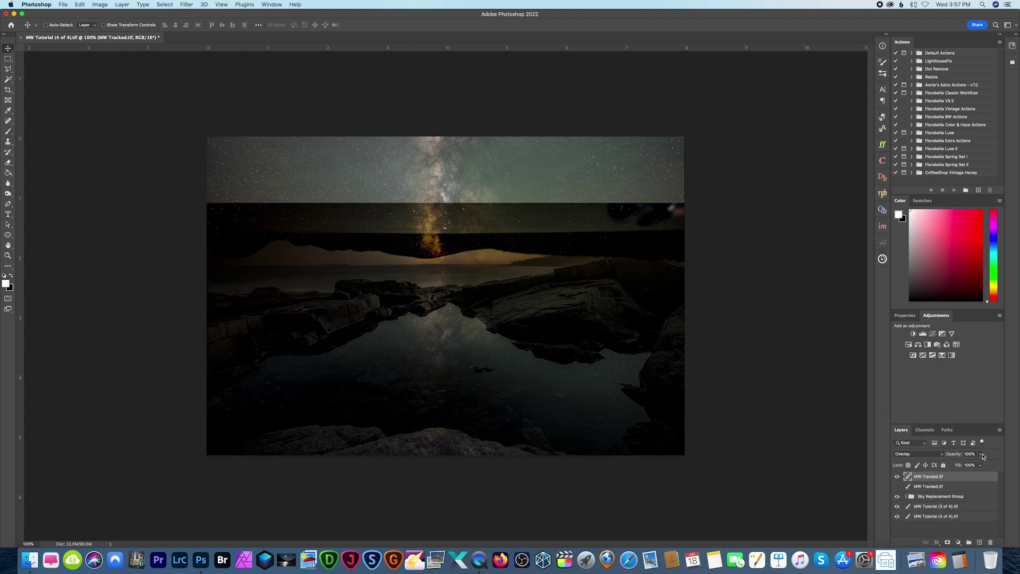
left_click(981, 455)
left_click_drag(980, 464, 974, 466)
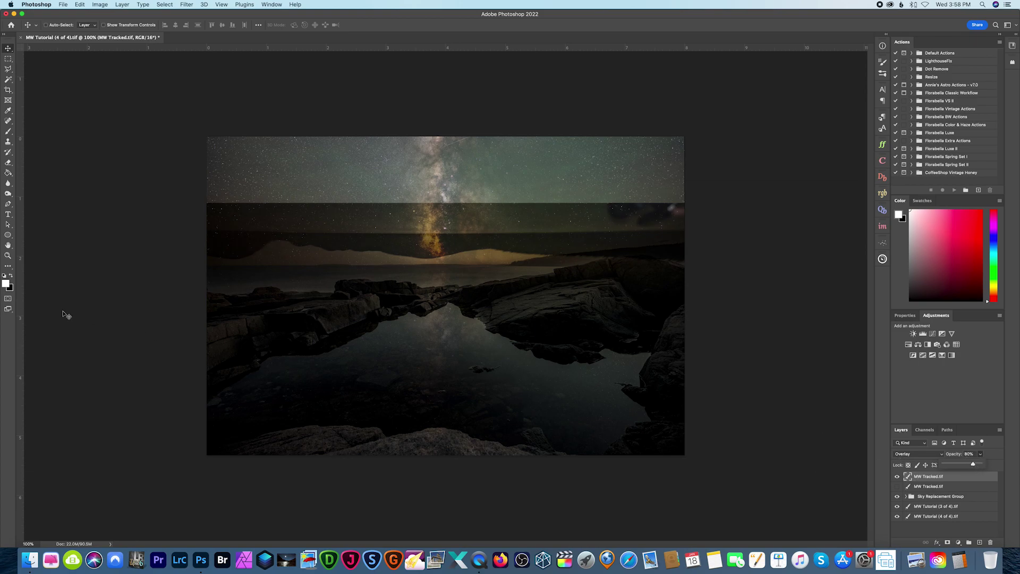
Step: Add a layer mask to the topmost MW Tracked.tif layer and fill it with black
left_click(949, 543)
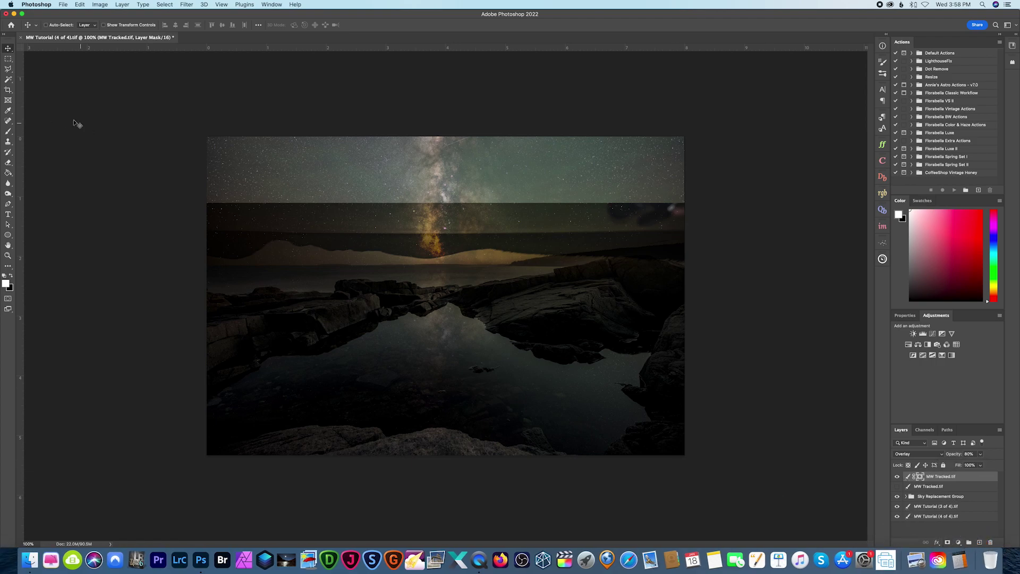
left_click(8, 173)
left_click(12, 275)
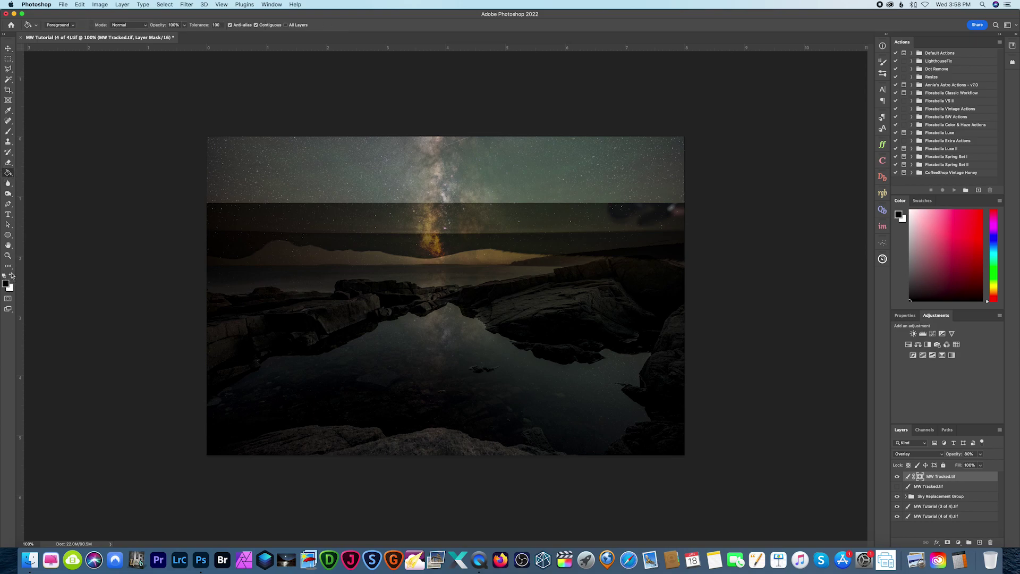
left_click(280, 270)
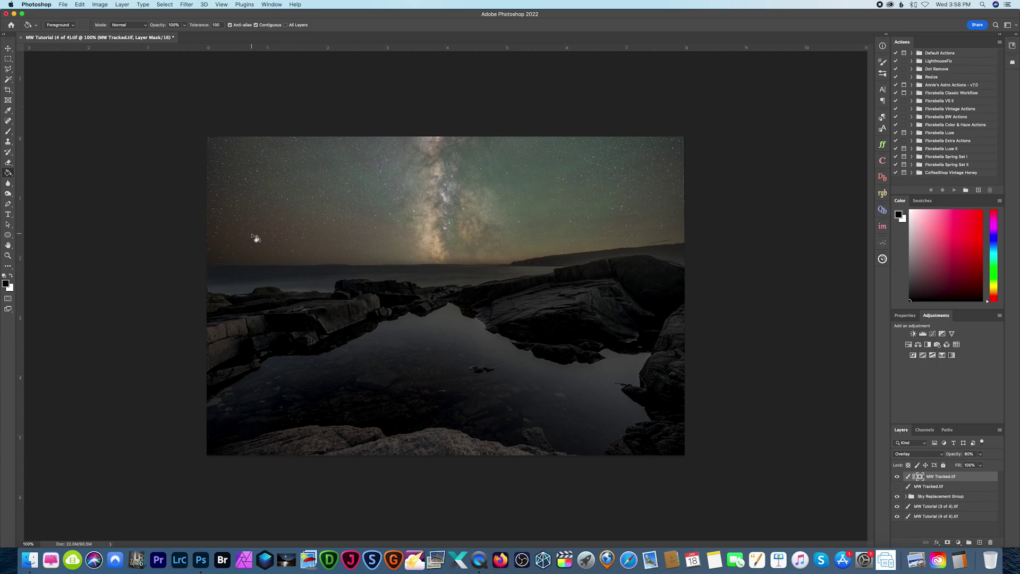
Step: Paint white on the topmost layer's mask over the tide pool with a 79% opacity brush to reveal the Milky Way reflection
left_click(10, 276)
left_click(8, 131)
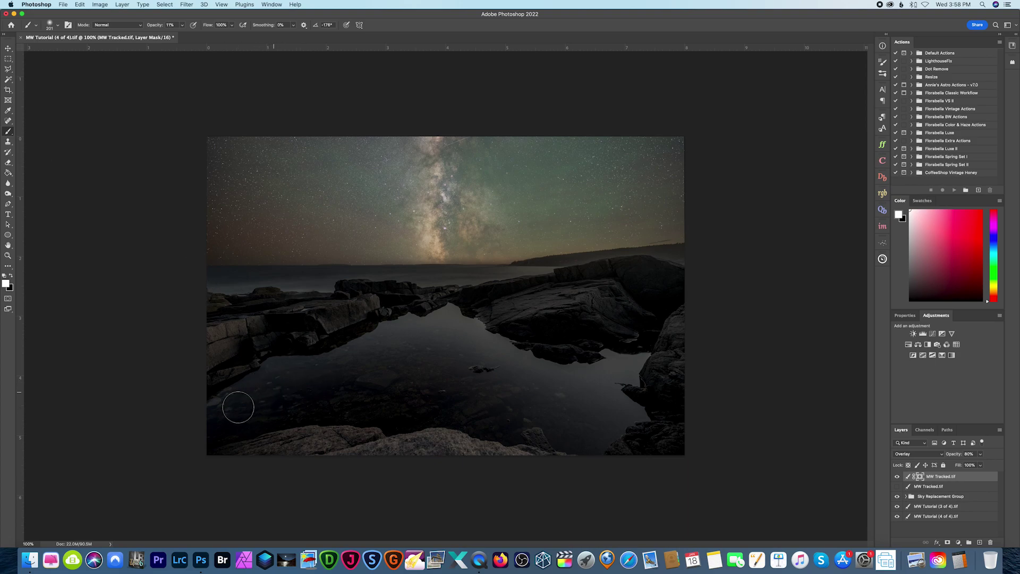
left_click(181, 25)
left_click_drag(182, 35, 207, 37)
left_click(284, 368)
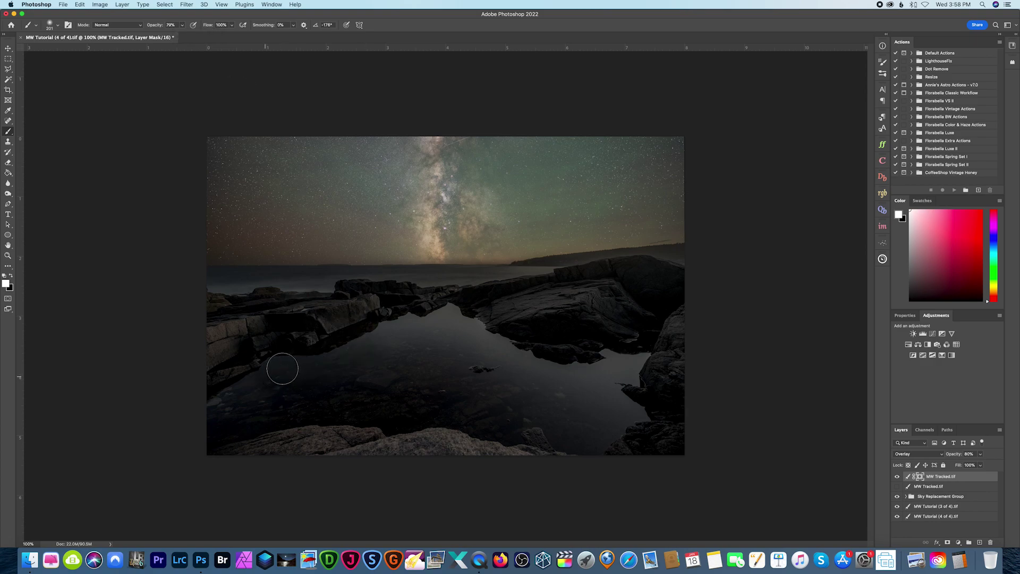
mouse_move(408, 348)
left_mouse_down()
mouse_move(400, 333)
mouse_move(448, 322)
mouse_move(482, 345)
left_mouse_up()
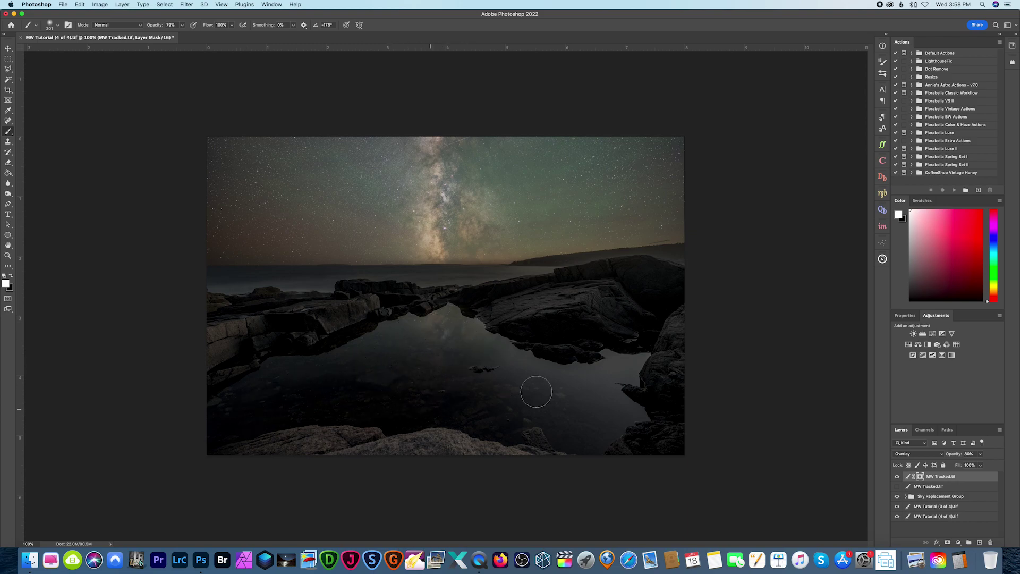
mouse_move(629, 363)
left_mouse_down()
mouse_move(615, 406)
mouse_move(644, 410)
mouse_move(604, 416)
mouse_move(584, 444)
mouse_move(581, 425)
mouse_move(603, 385)
mouse_move(570, 407)
mouse_move(500, 424)
left_mouse_up()
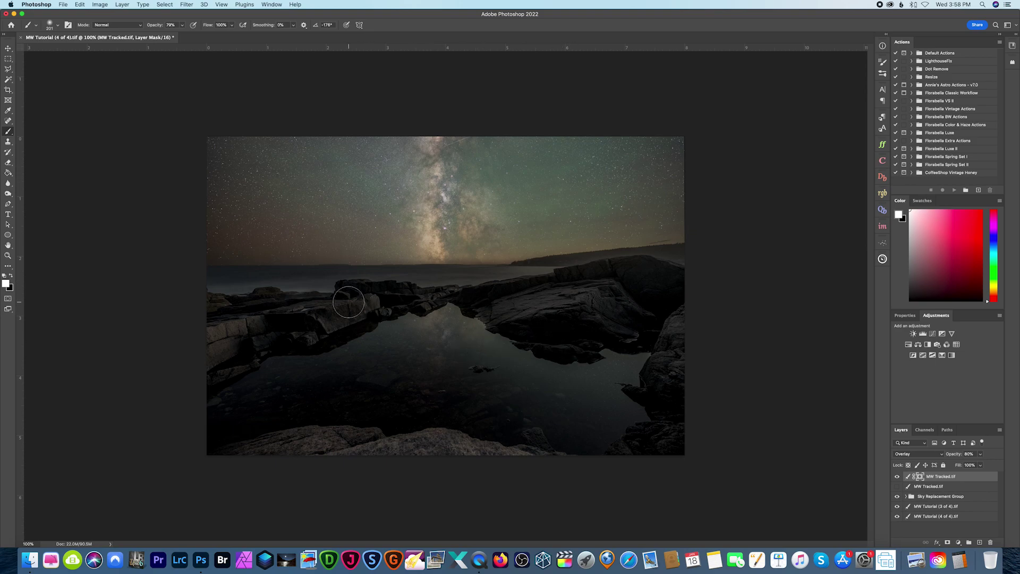
Step: Isolate the MW Tutorial (4 of 4).tif layer, examine its natural star reflections up close, and restore the seascape and sky replacement layers
left_click(897, 476)
left_click(898, 496)
left_click(897, 507)
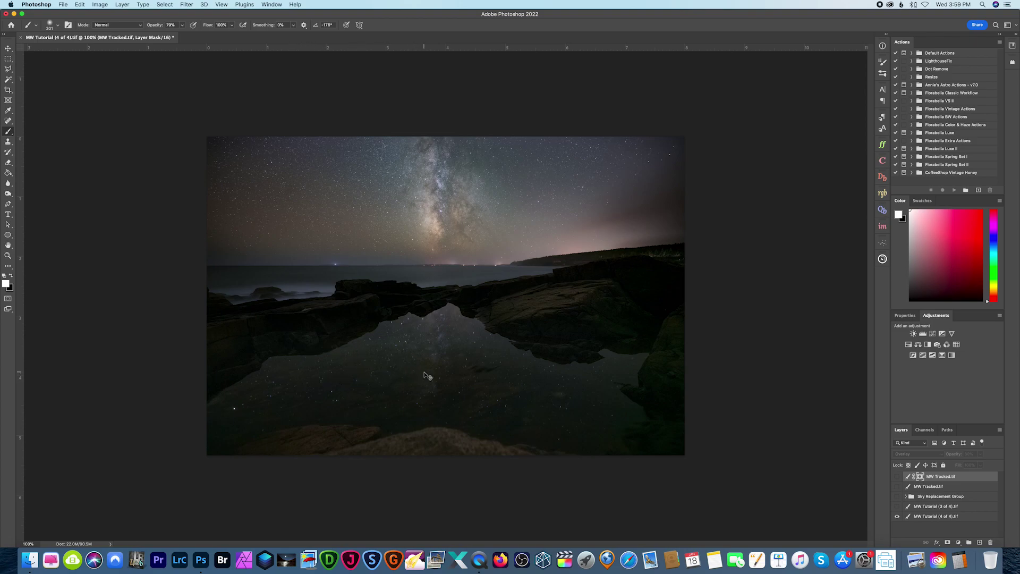
key("super+plus")
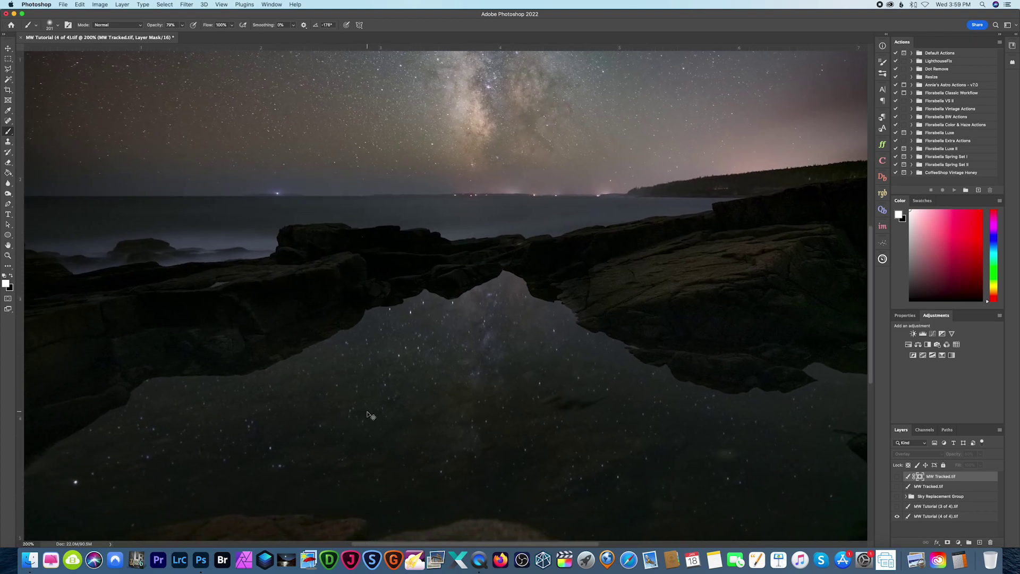
key("super+minus")
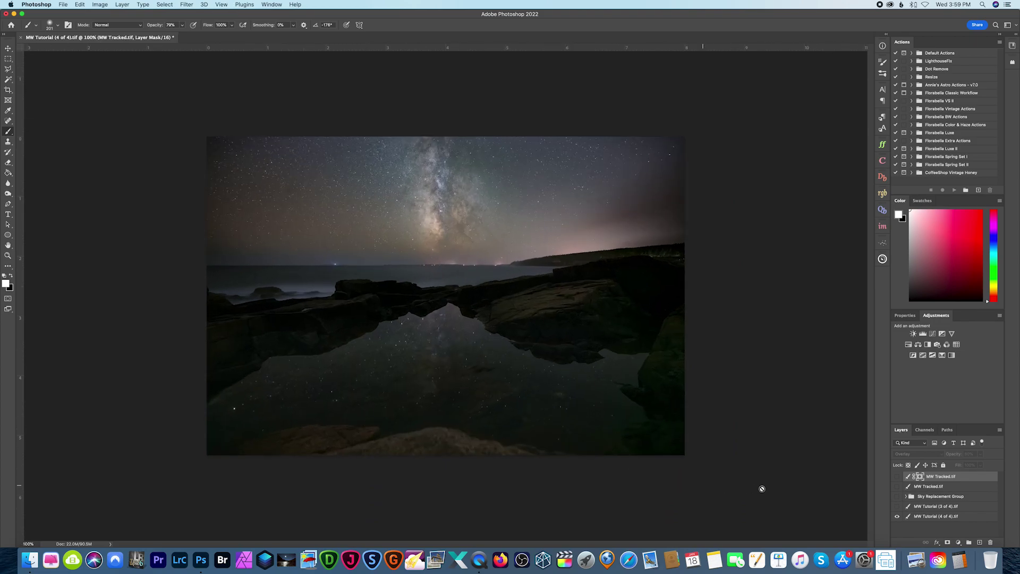
left_click(897, 507)
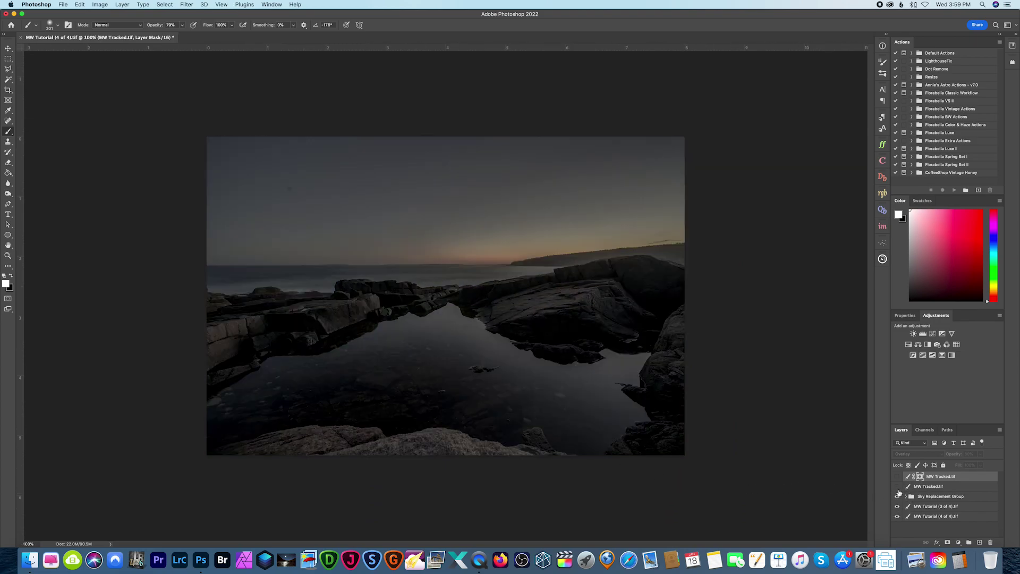
left_click(897, 496)
Step: Show both MW Tracked.tif layers and set the lower one's blend mode to Lighten
left_click(898, 486)
left_click(897, 476)
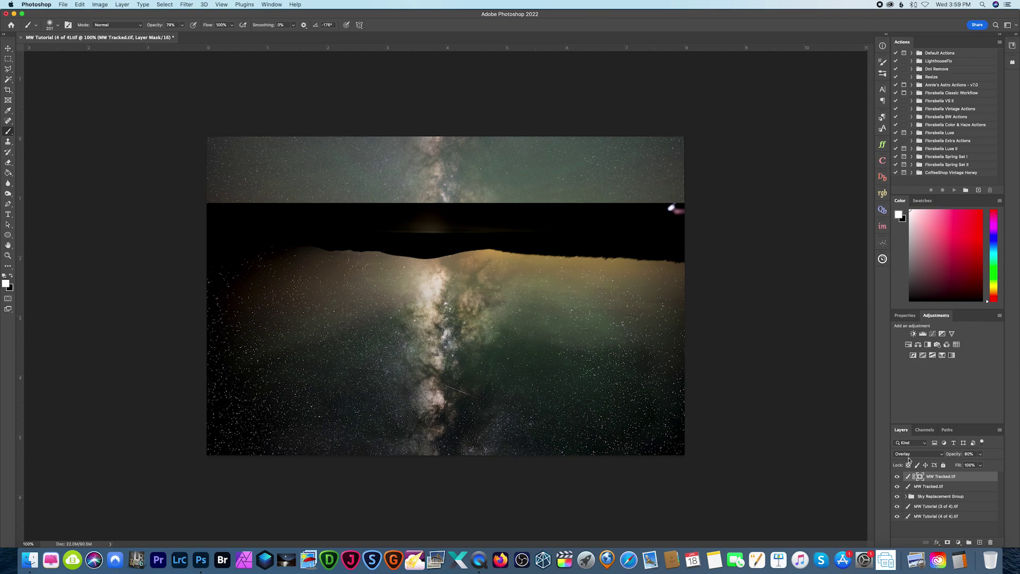
left_click(924, 455)
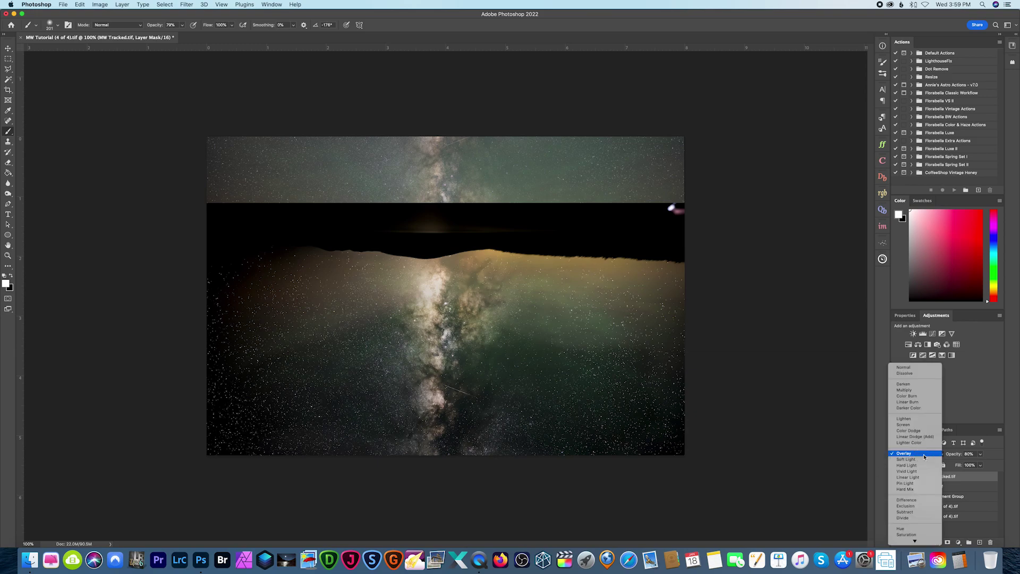
left_click(924, 454)
left_click(941, 486)
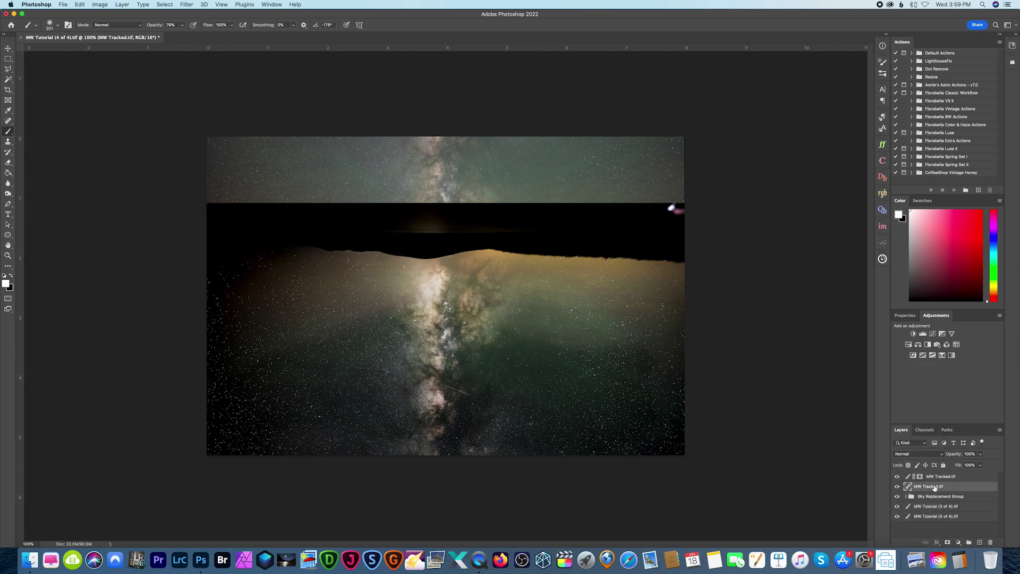
left_click(919, 455)
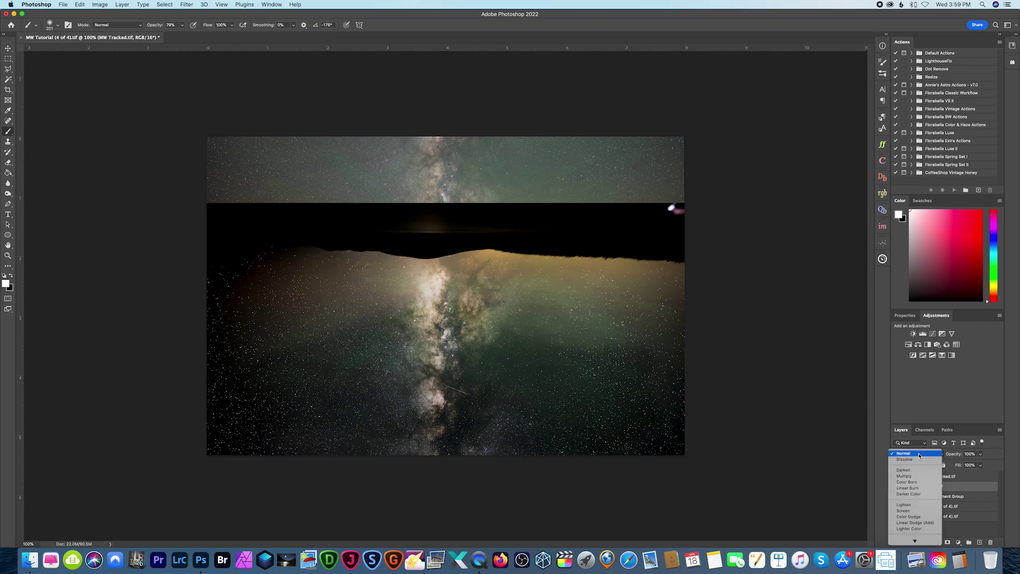
left_click(905, 504)
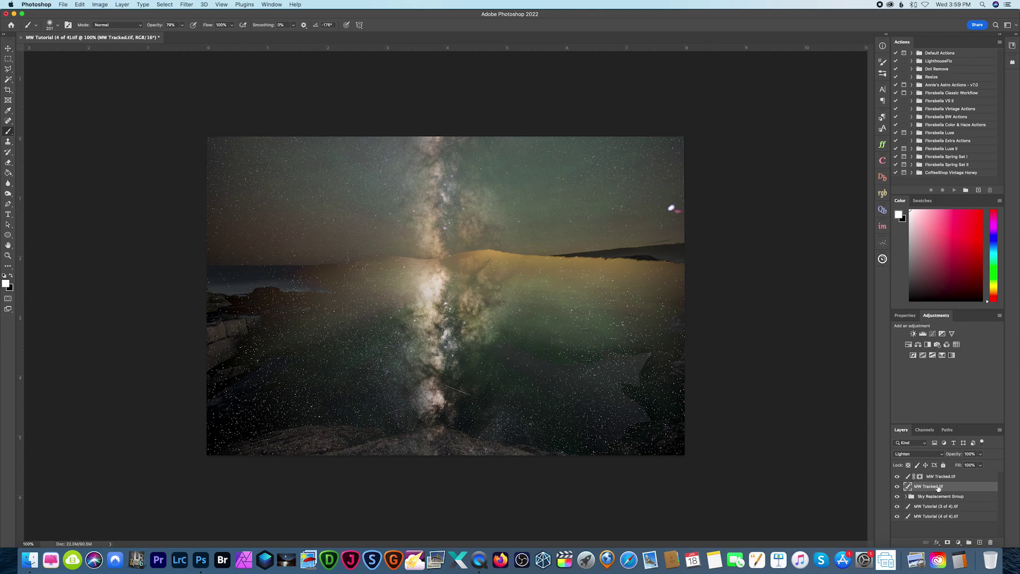
Step: Add a layer mask to the lower MW Tracked.tif layer and fill it with black
left_click(947, 541)
left_click(9, 172)
left_click(11, 275)
left_click(289, 310)
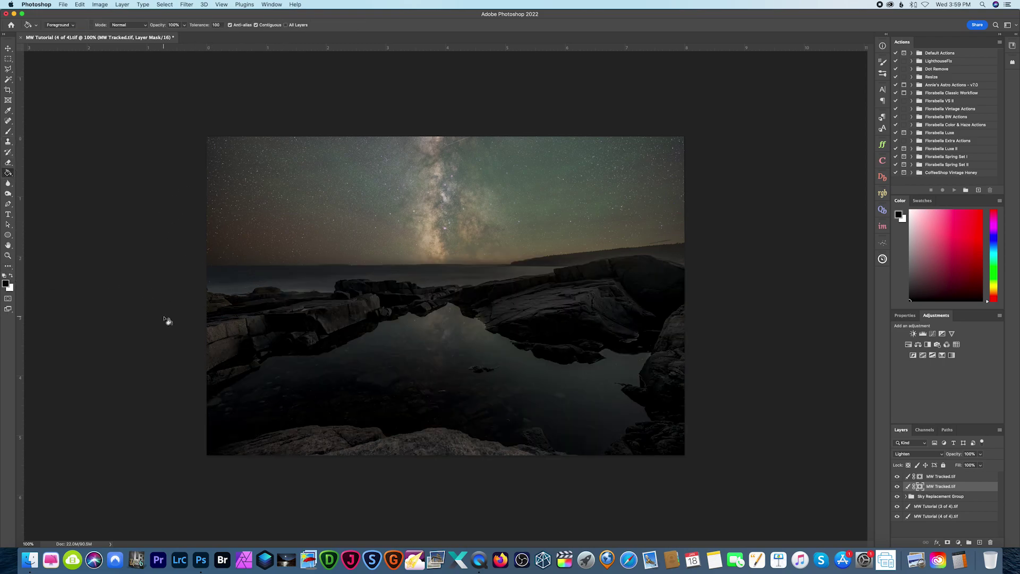
Step: Paint white on the lower layer's mask over the pool's lower-left area with the brush at 19% opacity
left_click(8, 132)
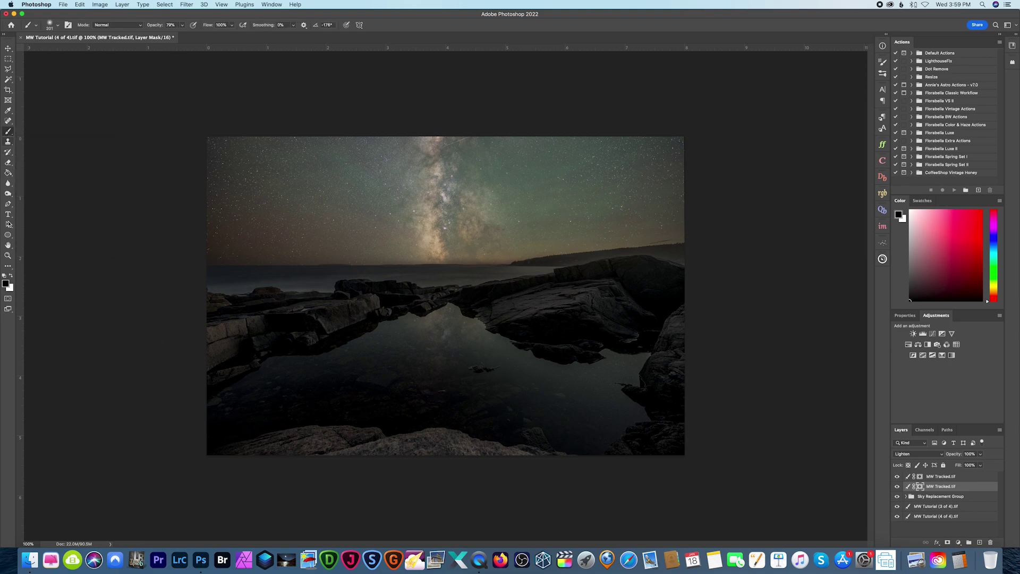
left_click(11, 275)
left_click(182, 25)
left_click_drag(183, 36, 160, 39)
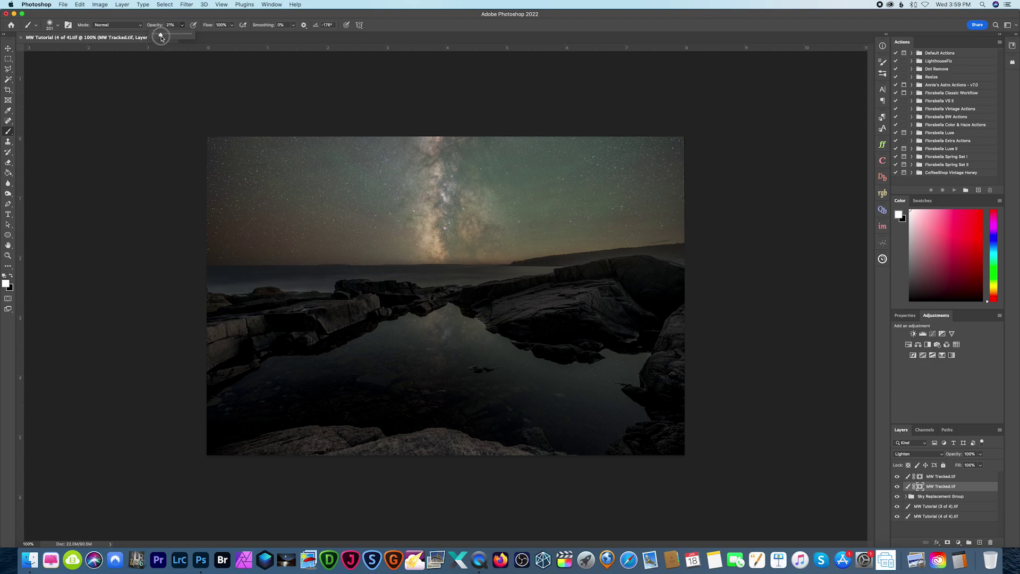
mouse_move(279, 406)
left_mouse_down()
mouse_move(225, 430)
mouse_move(234, 406)
left_mouse_up()
Step: Reduce the brush opacity to 10% and paint reflected stars into the middle of the tide pool on the lower layer's mask
left_click(182, 25)
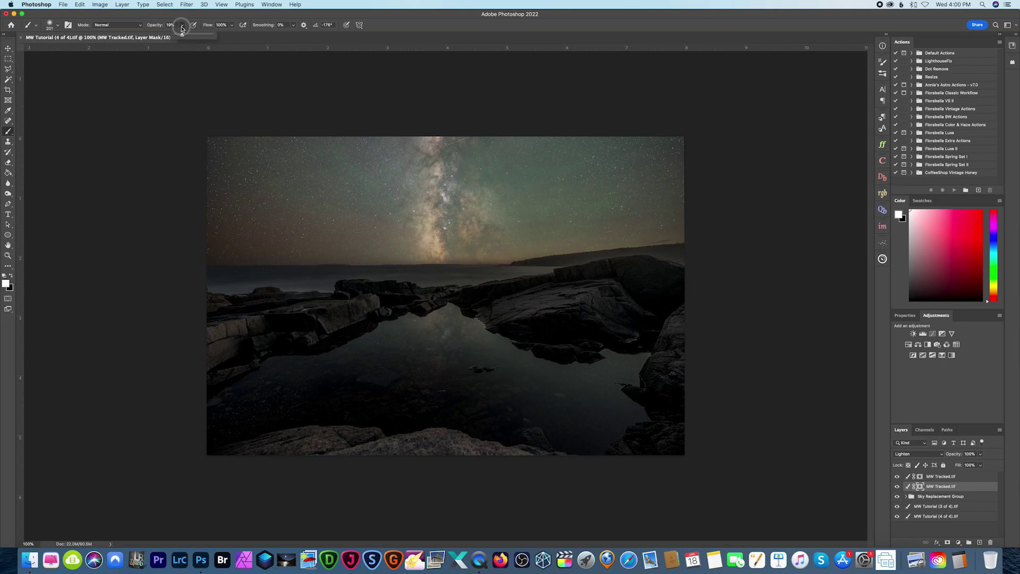
left_click_drag(183, 35, 179, 36)
left_click(334, 366)
mouse_move(390, 341)
left_mouse_down()
mouse_move(474, 334)
mouse_move(539, 377)
mouse_move(454, 351)
mouse_move(272, 407)
mouse_move(403, 411)
mouse_move(317, 395)
mouse_move(333, 383)
mouse_move(487, 404)
mouse_move(528, 403)
mouse_move(538, 387)
mouse_move(503, 392)
left_mouse_up()
left_click(80, 5)
left_click(79, 4)
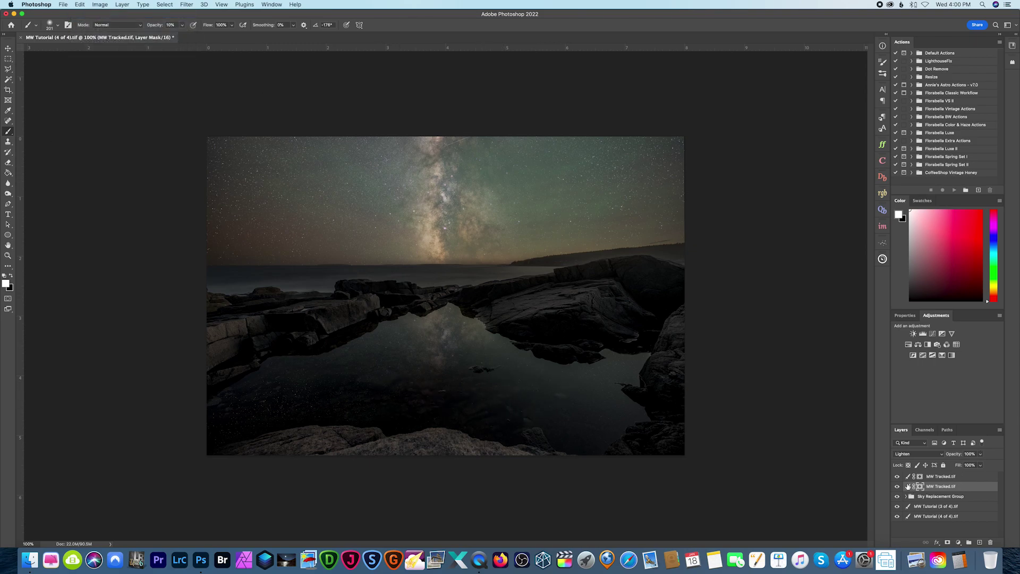
Step: Compare the reflection with the bottom seascape layer and brush more stars into the pool on the mask at 5% opacity
left_click_drag(897, 476, 899, 505)
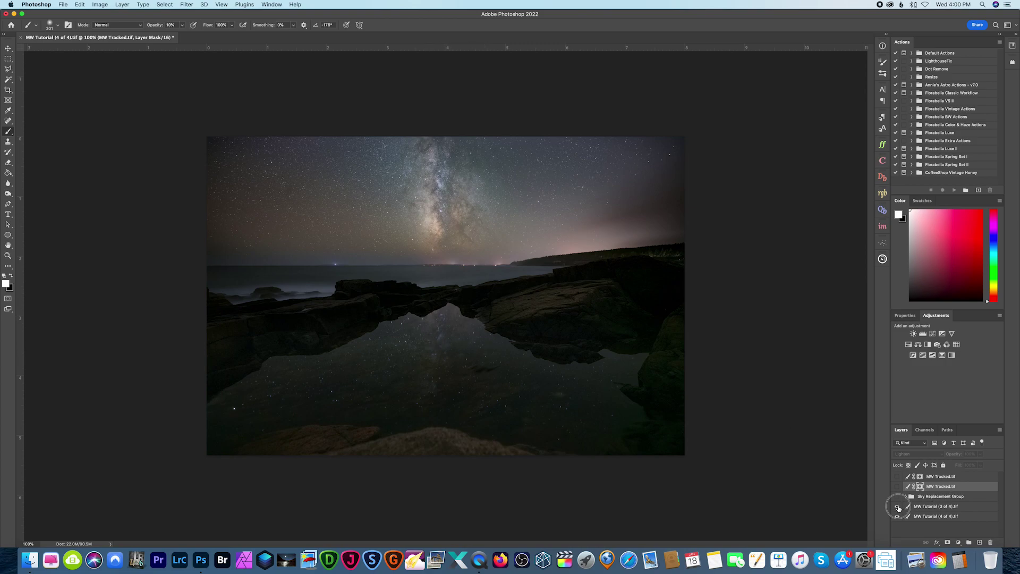
left_click_drag(897, 506, 897, 476)
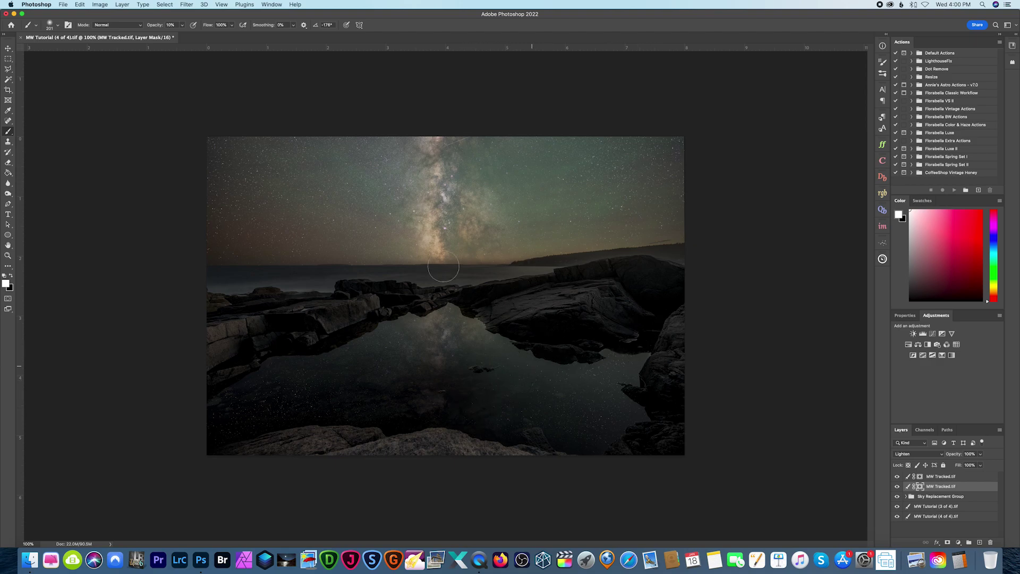
left_click_drag(181, 26, 182, 36)
left_click(385, 375)
left_click_drag(896, 477, 897, 508)
Step: Apply the Dust & Scratches filter to the lower MW Tracked.tif image with a small radius and a reduced threshold to soften the reflected stars
left_click(908, 487)
left_click(185, 6)
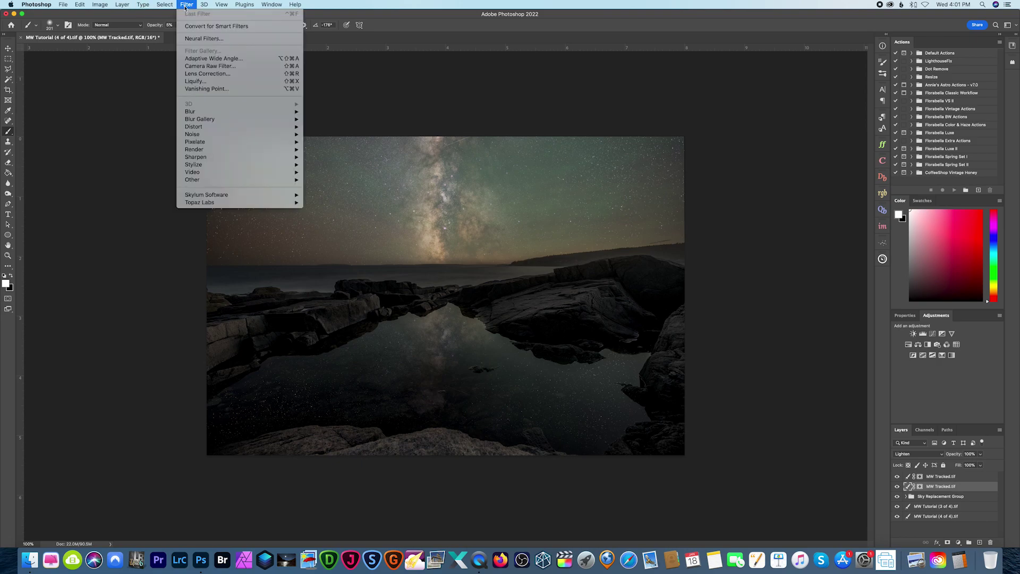
mouse_move(266, 135)
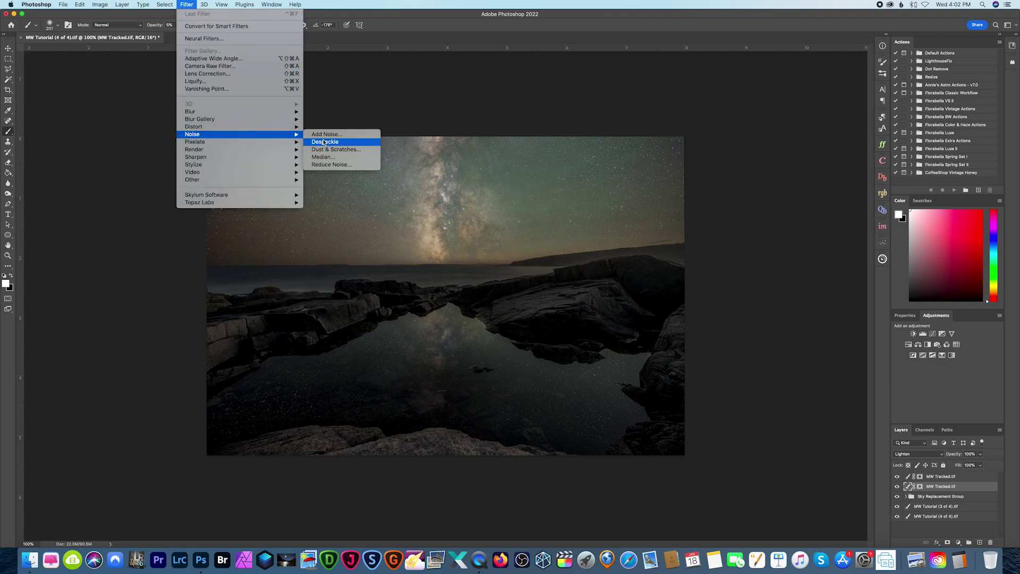
left_click(339, 150)
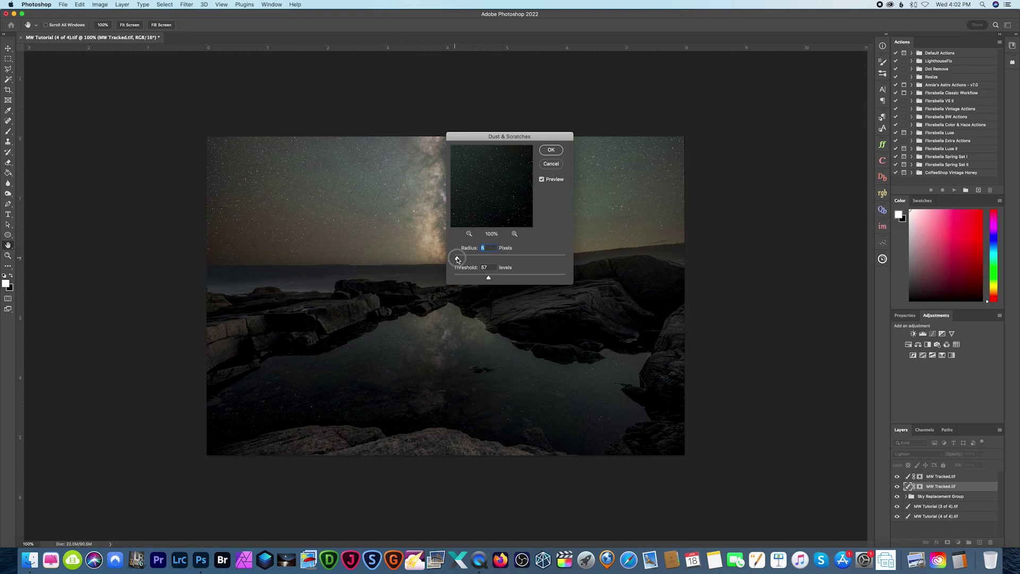
left_click_drag(462, 263, 444, 262)
mouse_move(482, 276)
left_mouse_down()
mouse_move(447, 278)
mouse_move(507, 279)
mouse_move(469, 280)
left_mouse_up()
left_click_drag(465, 277, 479, 279)
left_click(551, 150)
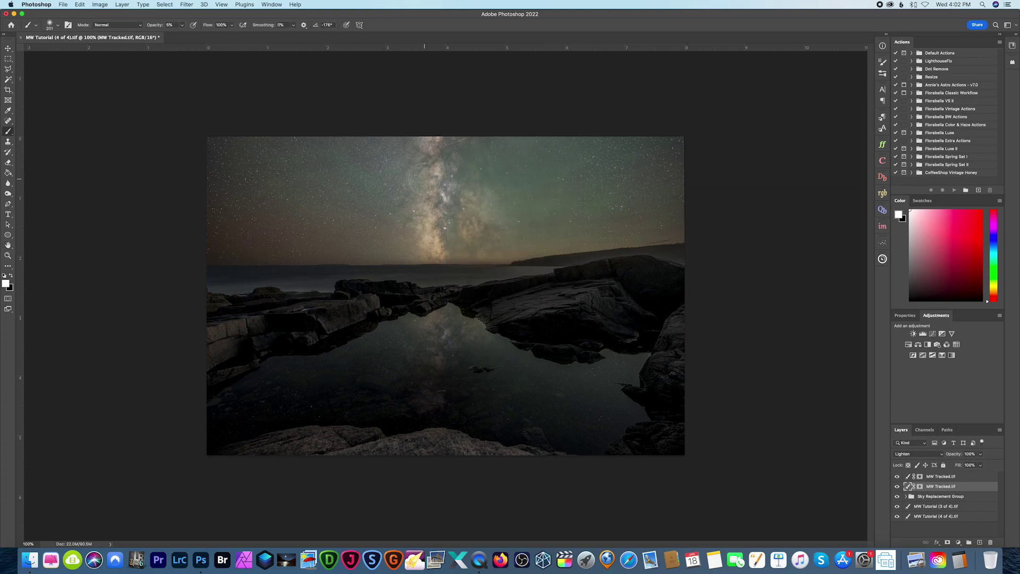
Step: Examine the filtered star reflections across the tide pool and foreground rocks up close
key("super+plus")
scroll(418, 245, "down", 10)
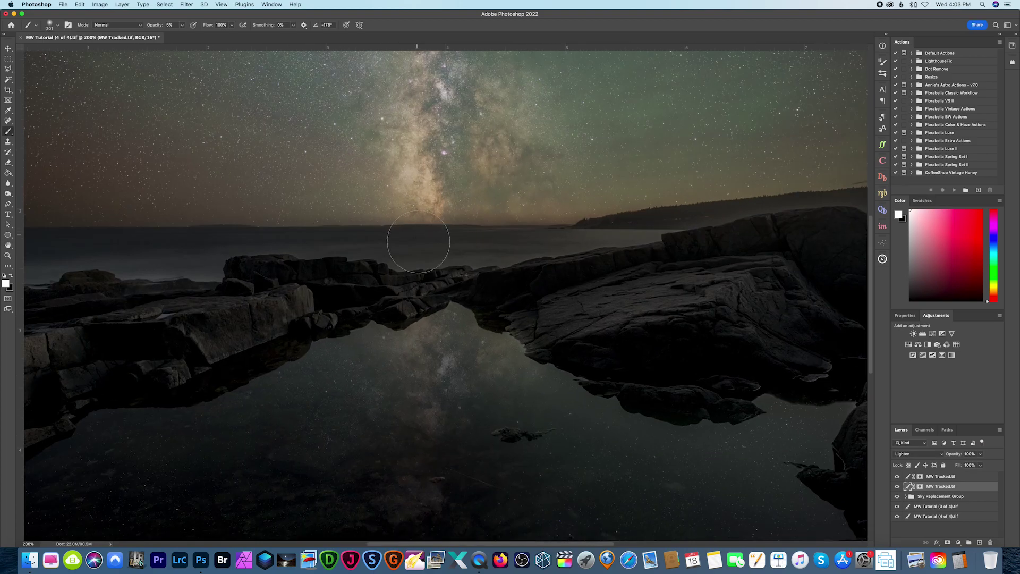
scroll(420, 240, "left", 7)
scroll(540, 269, "right", 5)
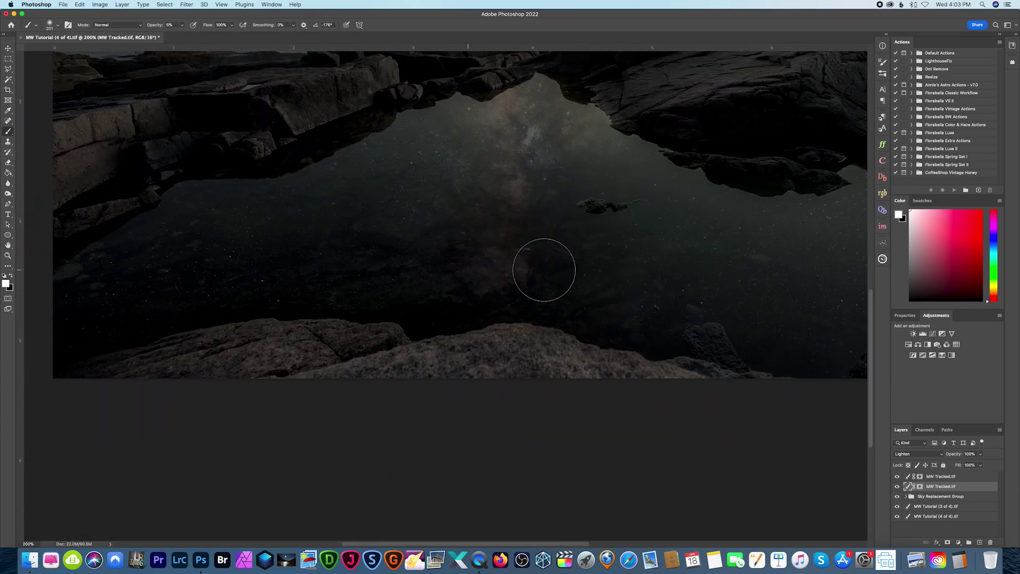
scroll(540, 269, "up", 8)
scroll(540, 269, "left", 3)
scroll(582, 285, "right", 3)
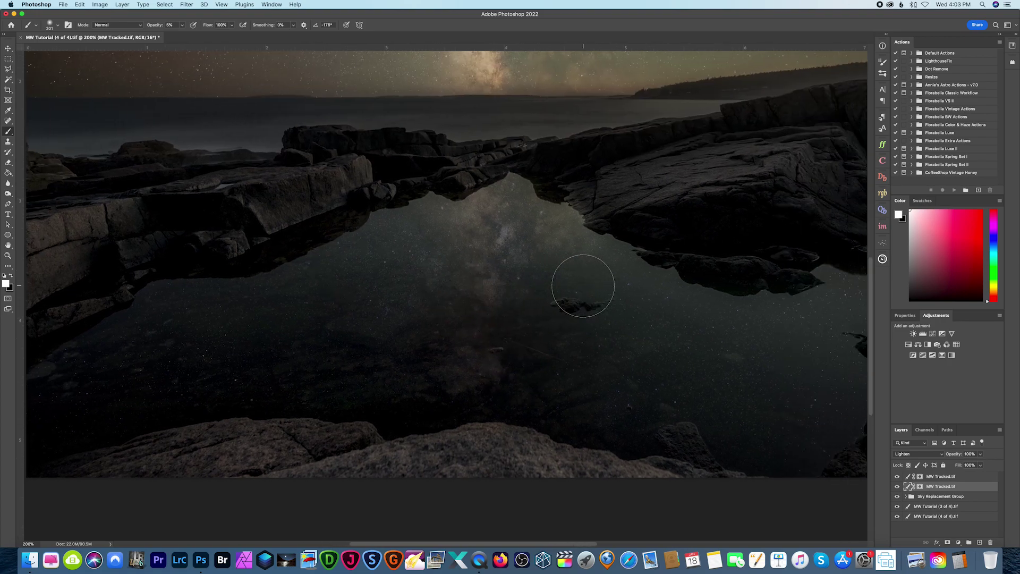
key("super+minus")
Step: Compare the composite with the MW Tutorial (4 of 4).tif layer by hiding all layers above it and showing them again
left_click(897, 477)
left_click(897, 486)
left_click(897, 496)
left_click(897, 506)
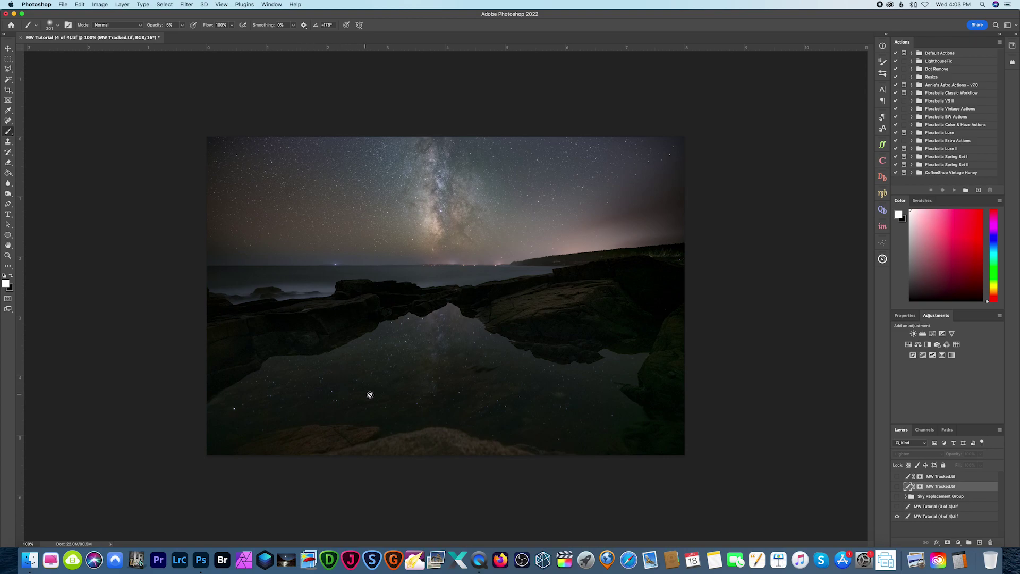
left_click(898, 506)
left_click_drag(897, 496, 898, 476)
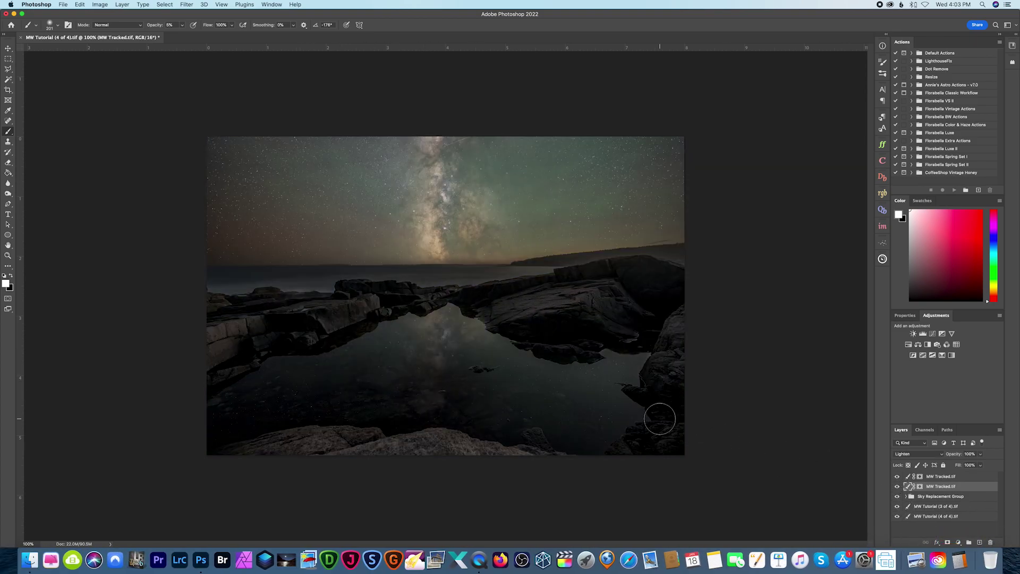
Step: Select the image of the upper MW Tracked.tif layer for filtering
left_click(927, 477)
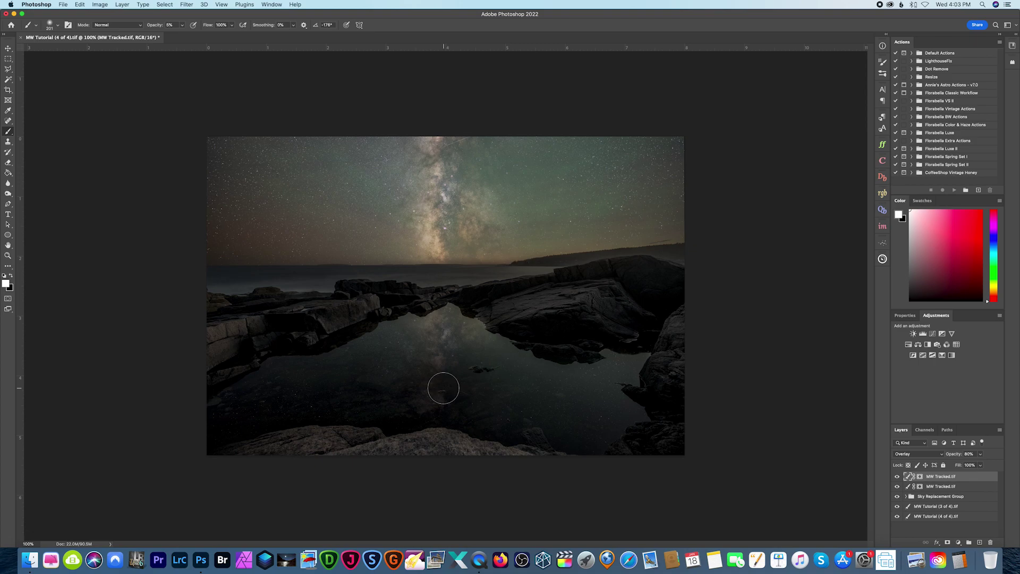
left_click(187, 5)
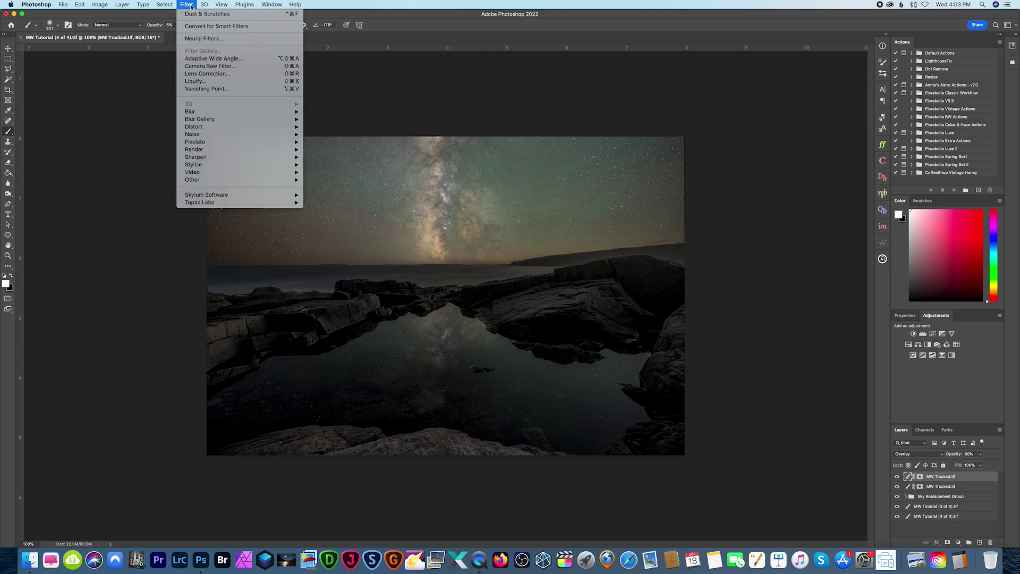
mouse_move(229, 115)
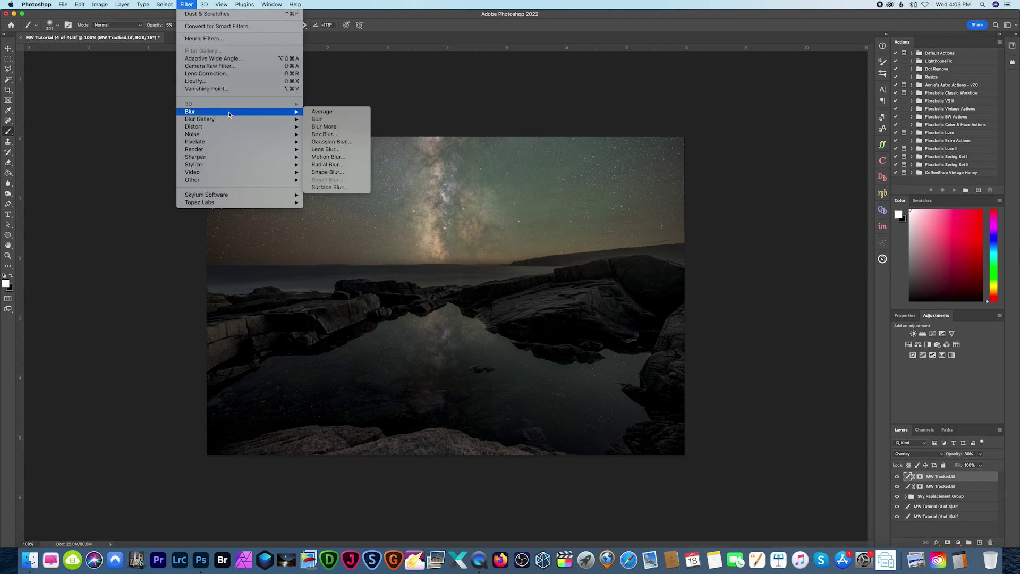
left_click(328, 157)
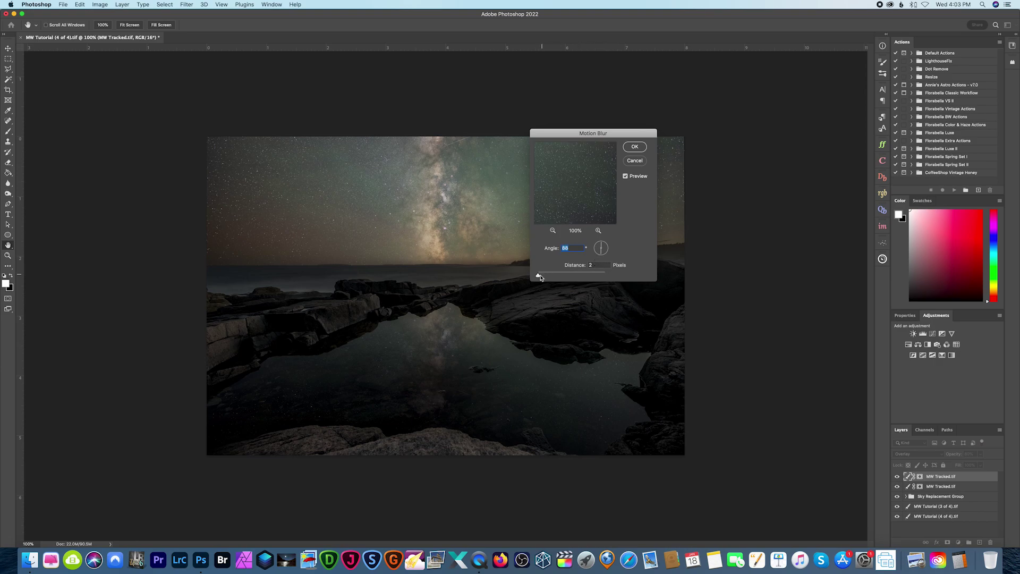
key("super+plus")
key("super+plus")
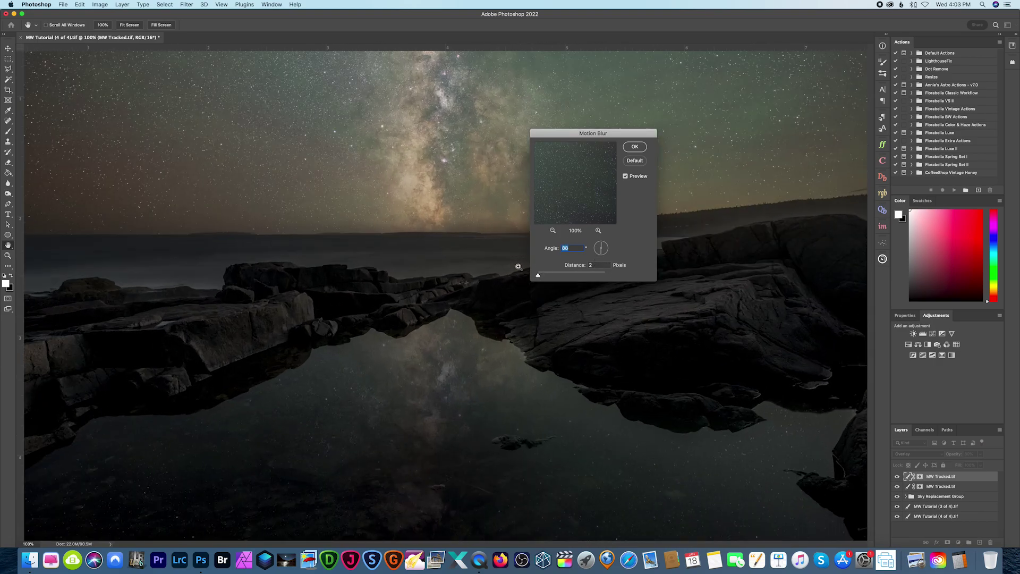
scroll(518, 266, "down", 5)
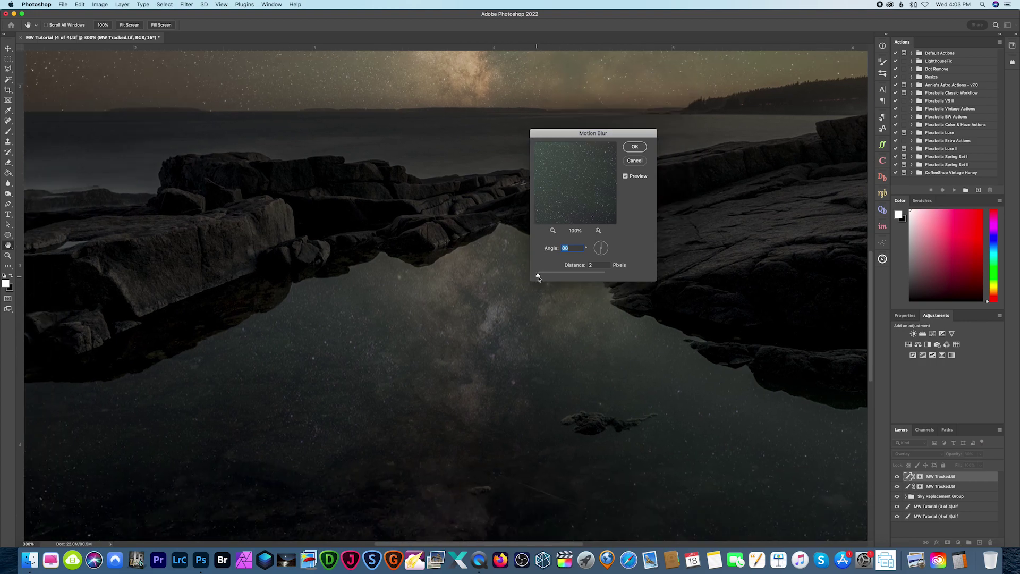
left_click_drag(538, 277, 538, 277)
left_click(635, 160)
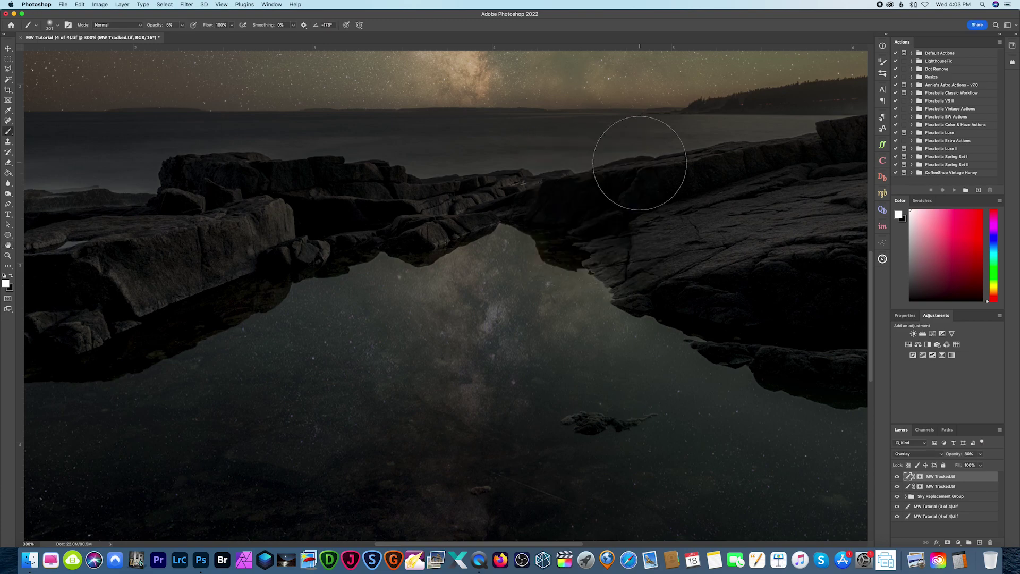
Step: Apply a Gaussian Blur with a 0.4-pixel radius to the upper MW Tracked.tif layer to soften the reflected stars
left_click(182, 5)
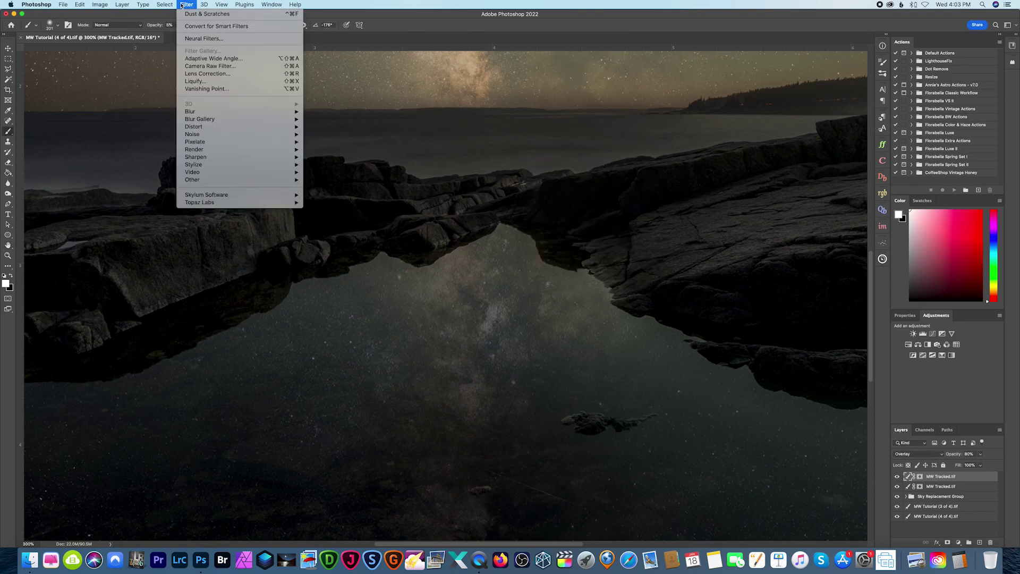
mouse_move(198, 113)
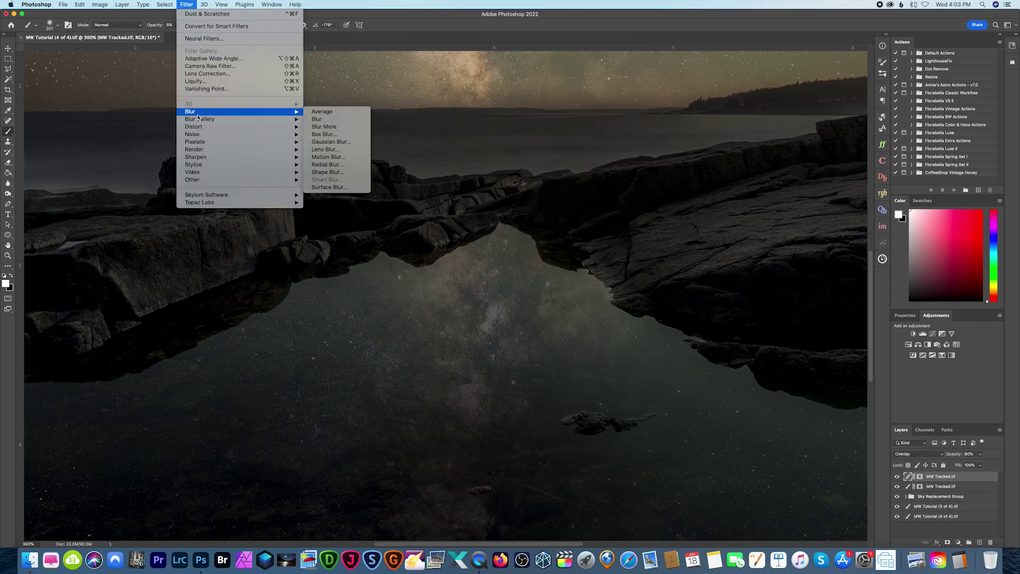
left_click(330, 141)
scroll(413, 256, "down", 3)
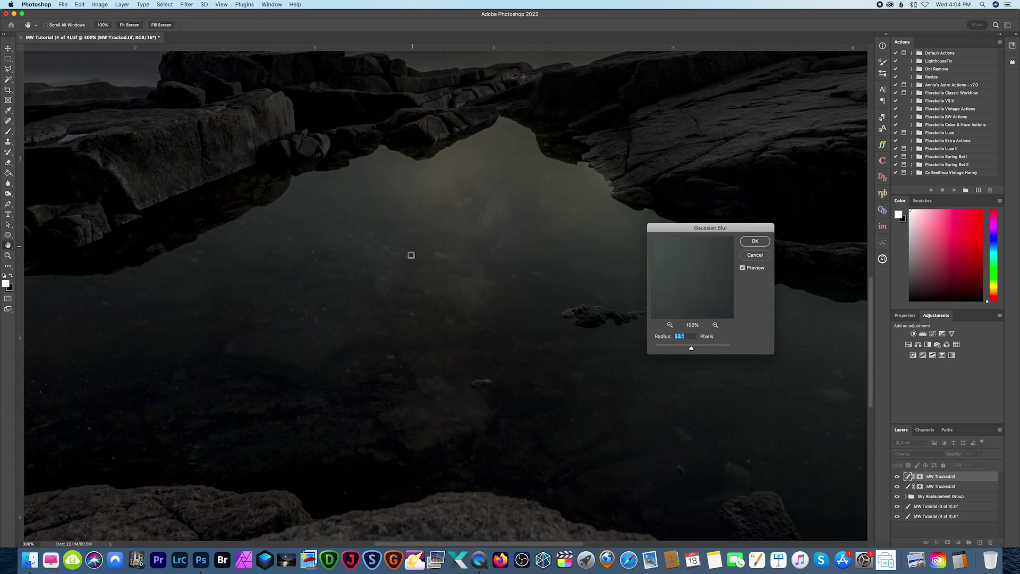
left_click(656, 345)
left_click_drag(657, 350, 657, 350)
left_click(755, 243)
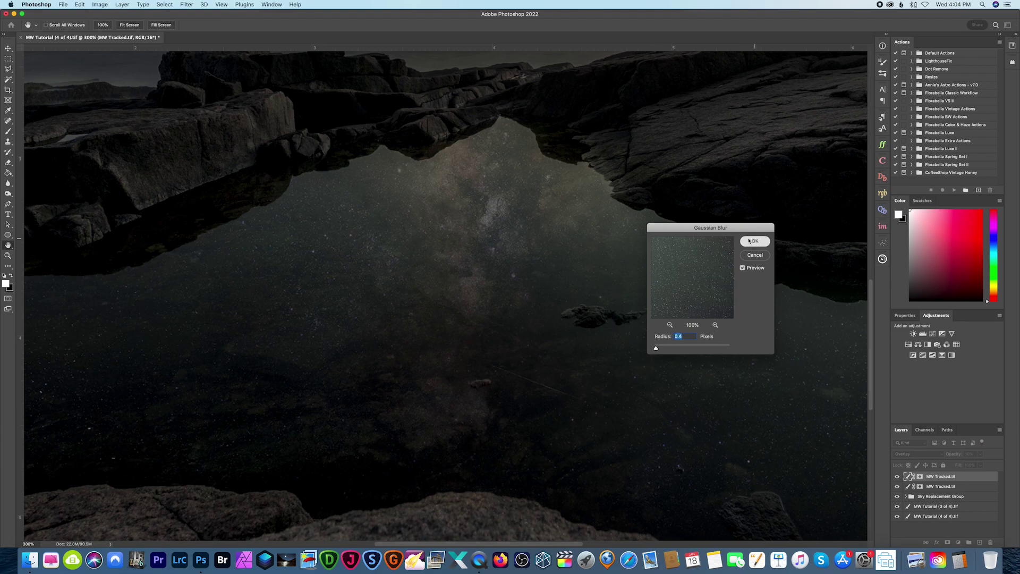
key("super+minus")
key("super+minus")
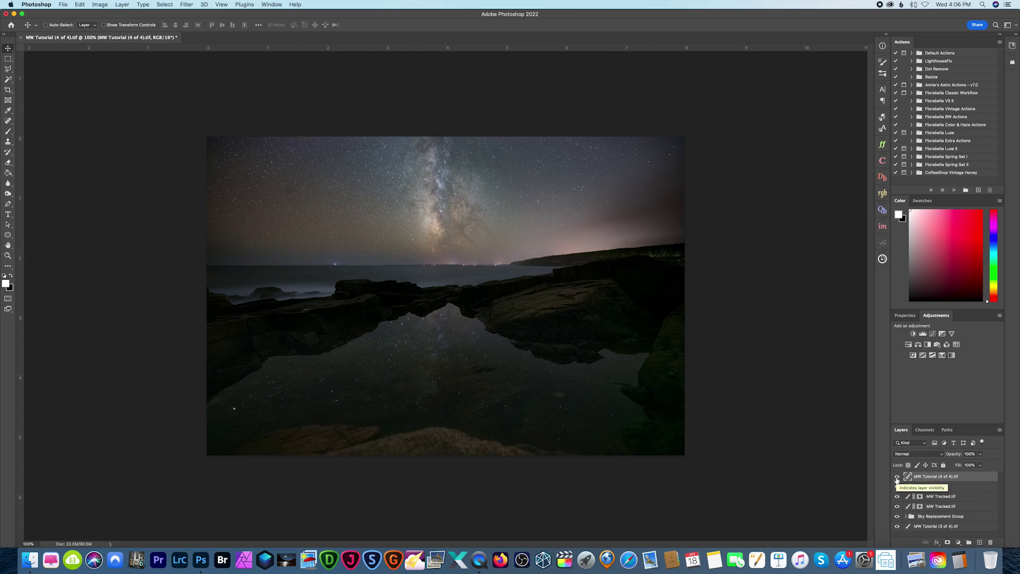
Step: Compare the composite with the MW Tutorial (4 of 4).tif layer on top by repeatedly toggling its visibility, leaving it hidden
left_click(896, 476)
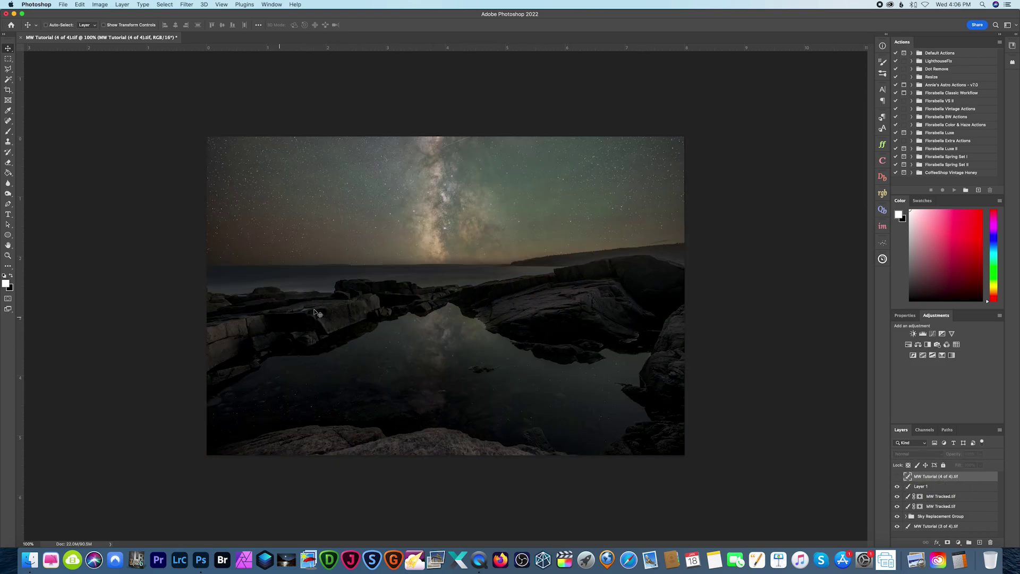
left_click(897, 477)
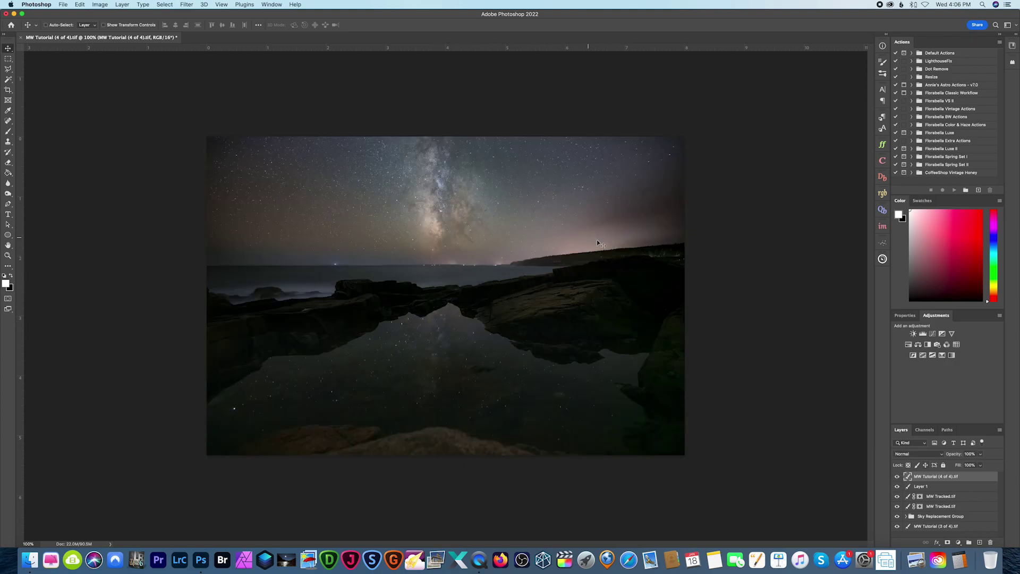
left_click(897, 477)
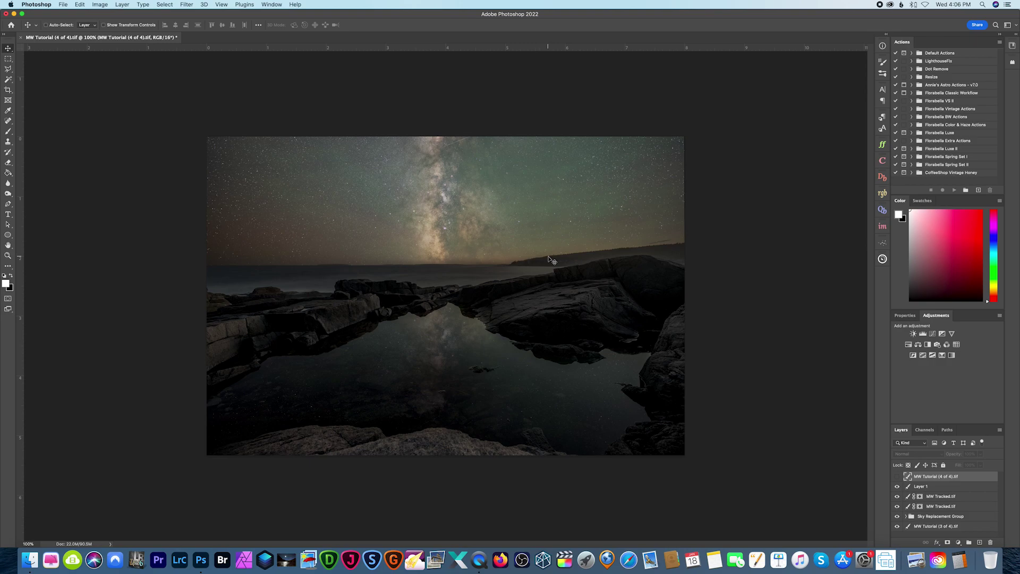
left_click(897, 476)
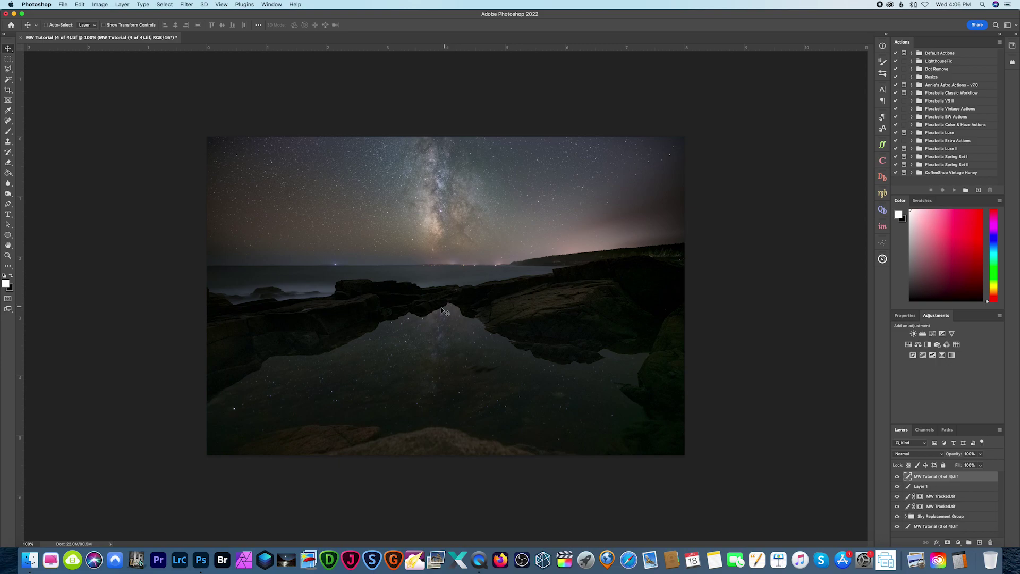
left_click(897, 478)
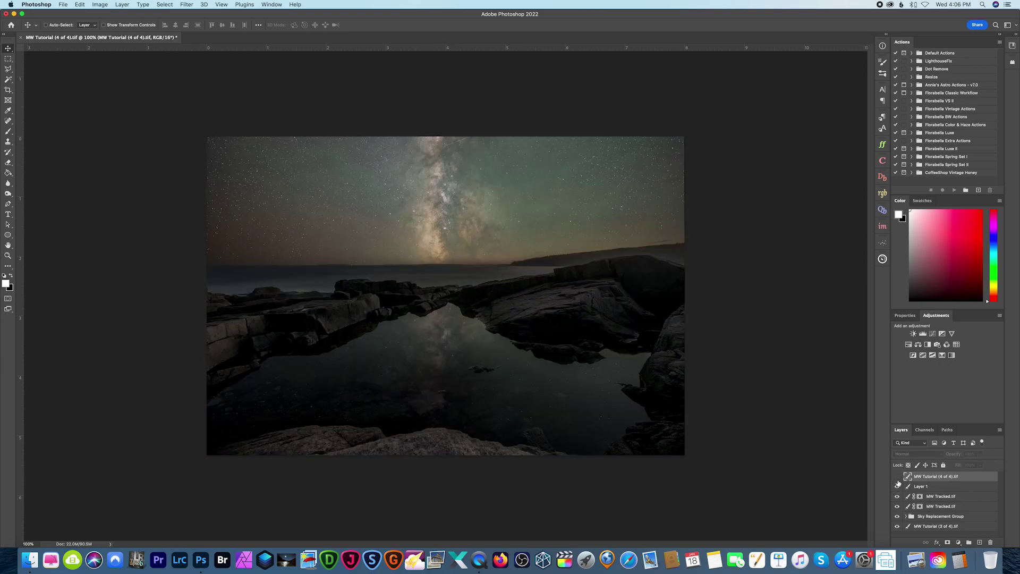
left_click(897, 477)
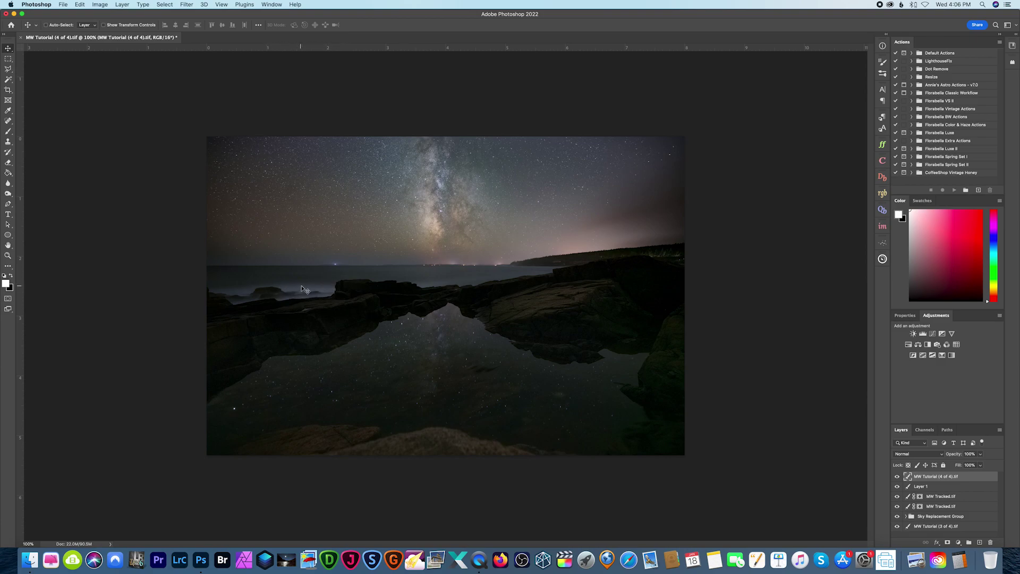
left_click(897, 478)
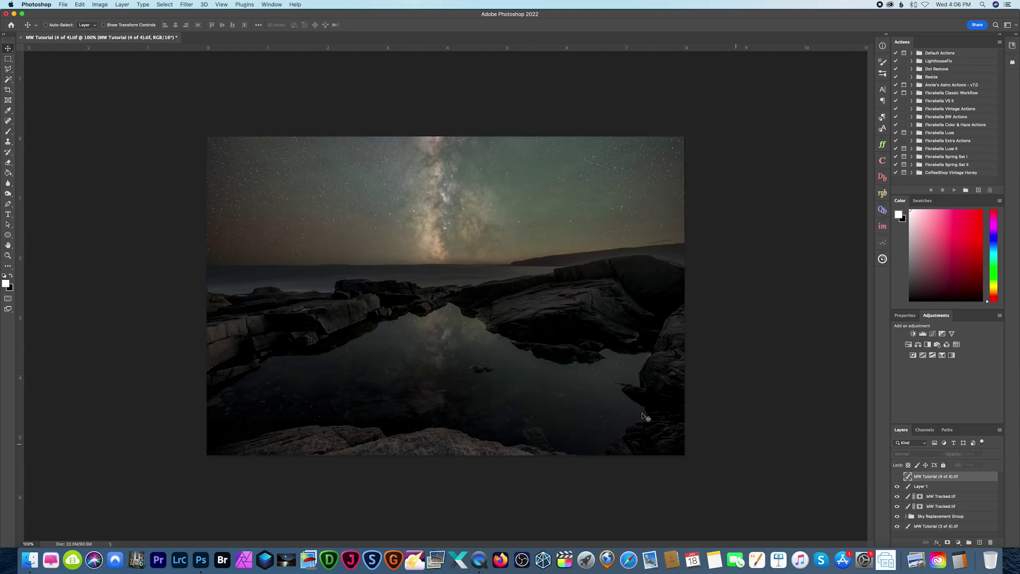